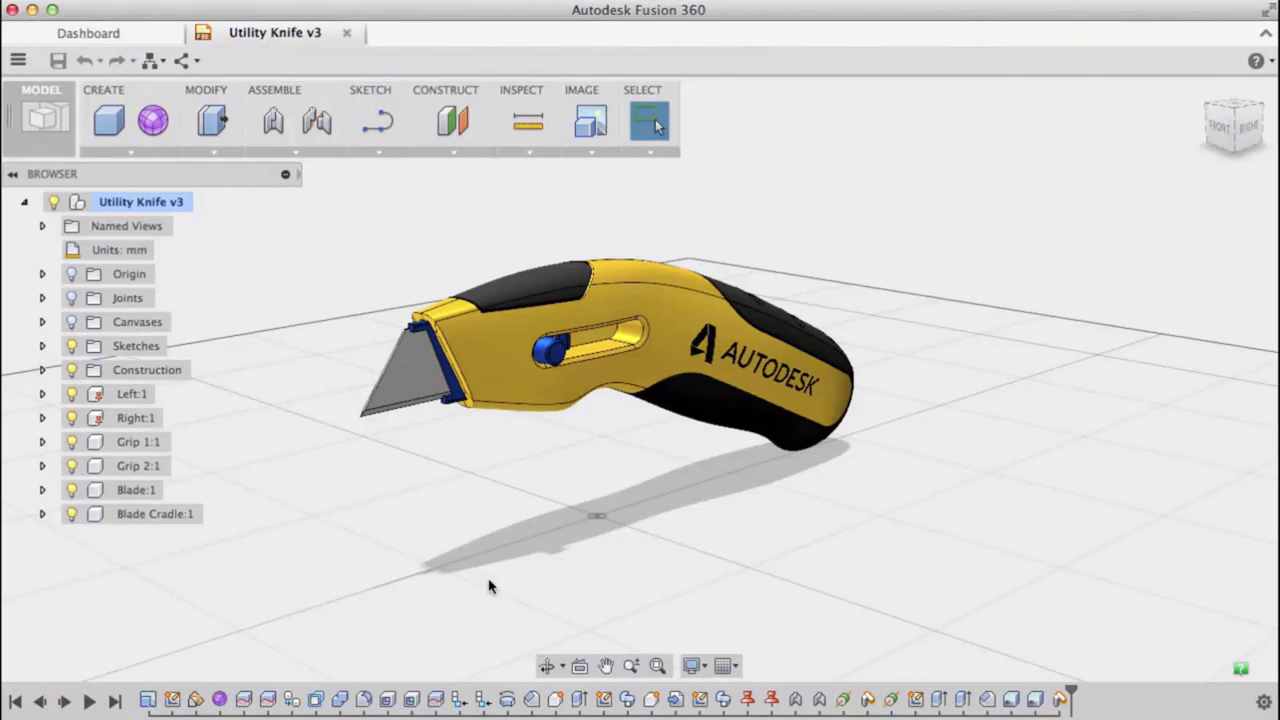
Hide Right:1 through Blade Cradle:1 so only Left:1 shows, in the saved Web named view
left_click(130, 420)
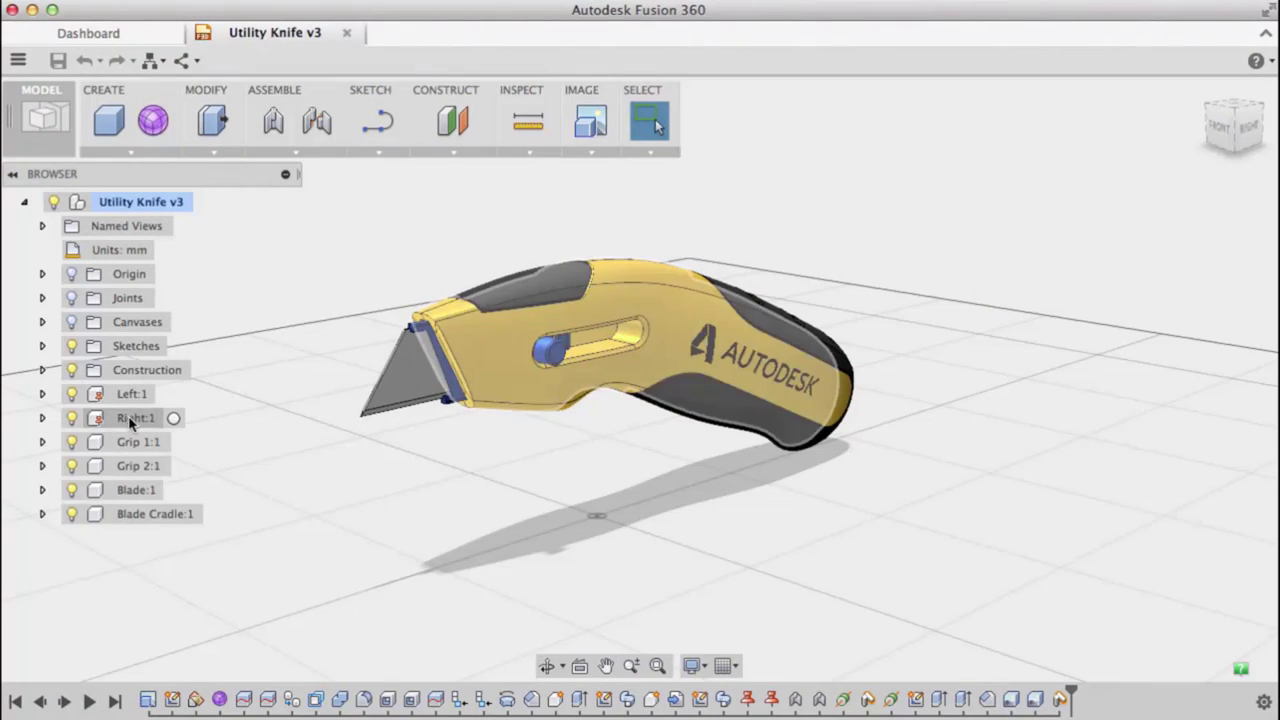
left_click(128, 514, "shift")
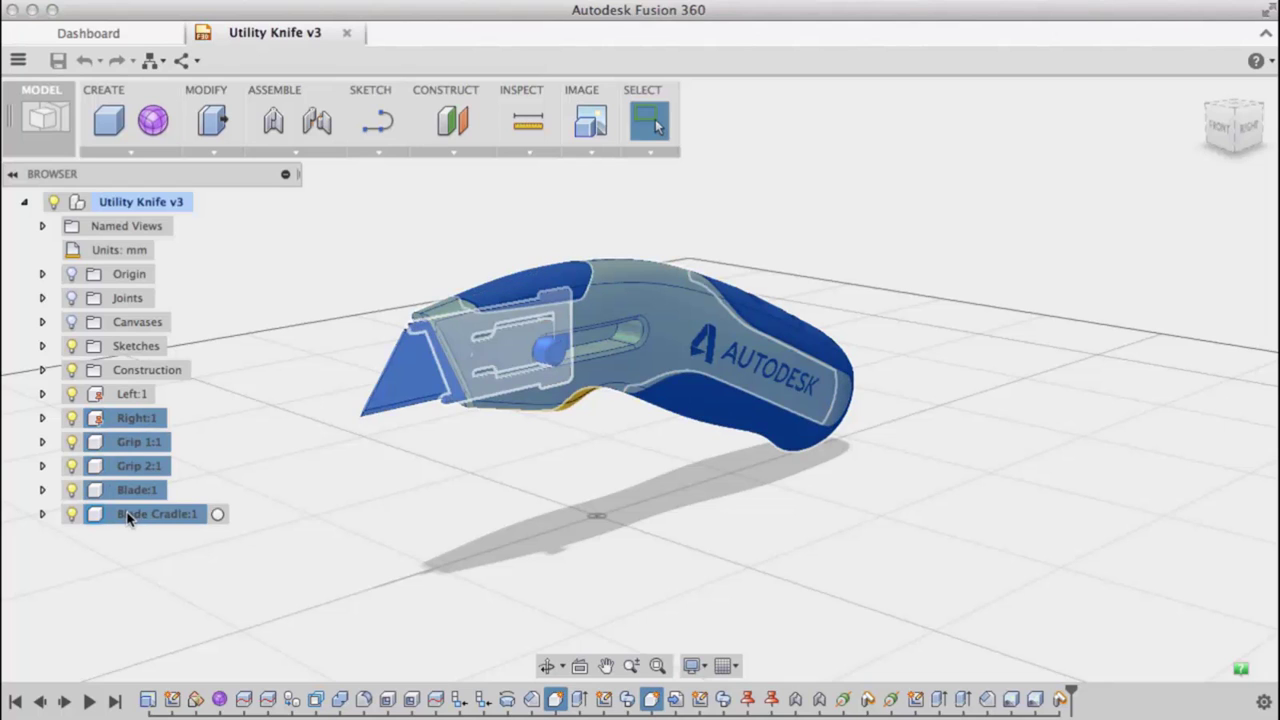
right_click(202, 536)
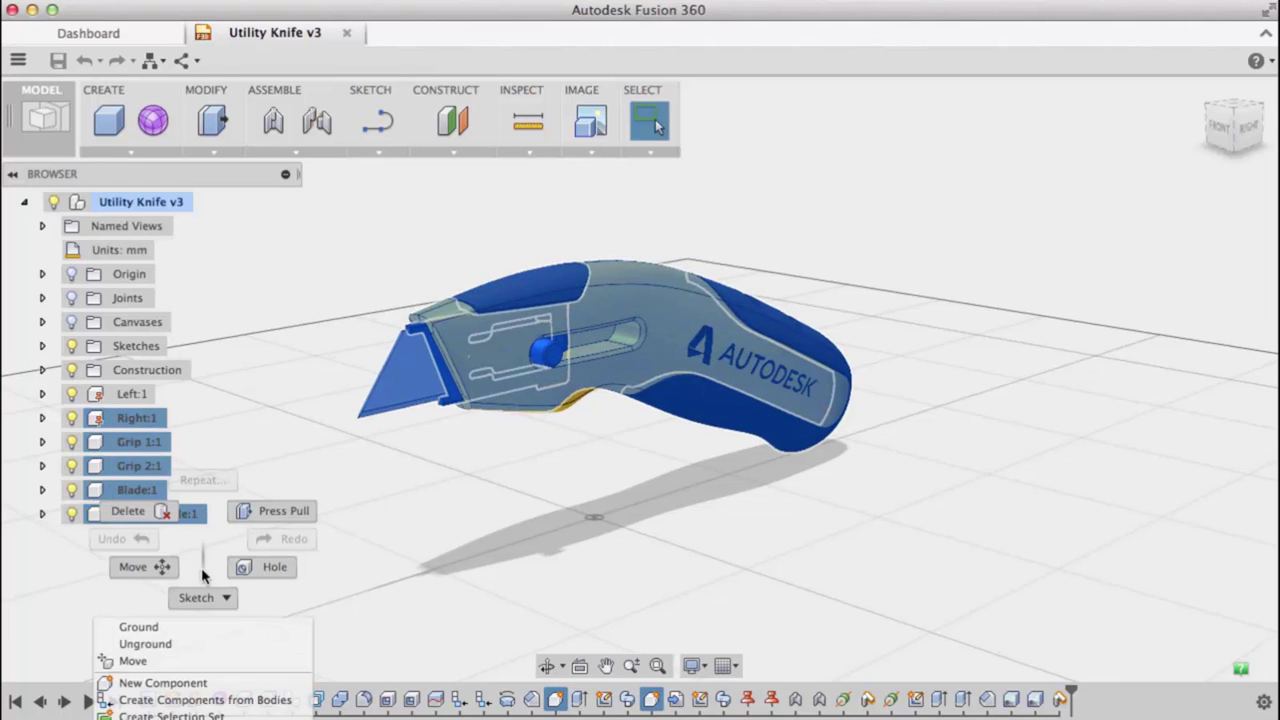
left_click(203, 568)
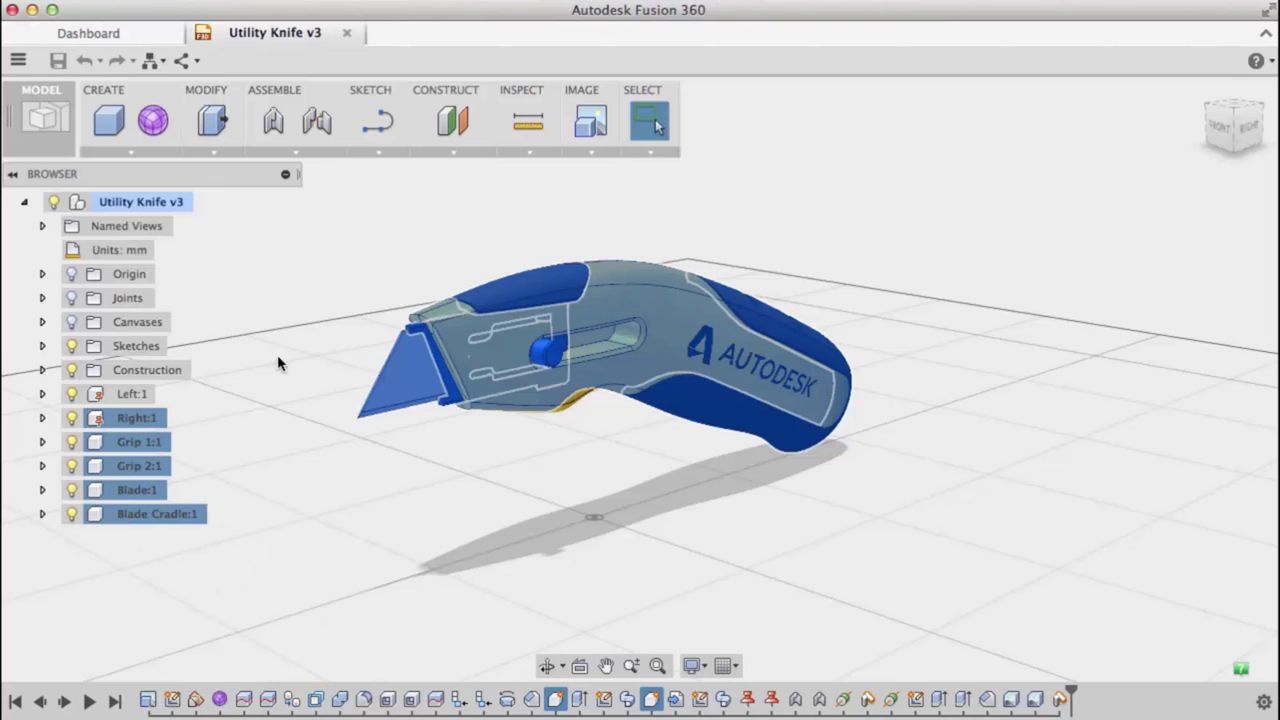
right_click(296, 306)
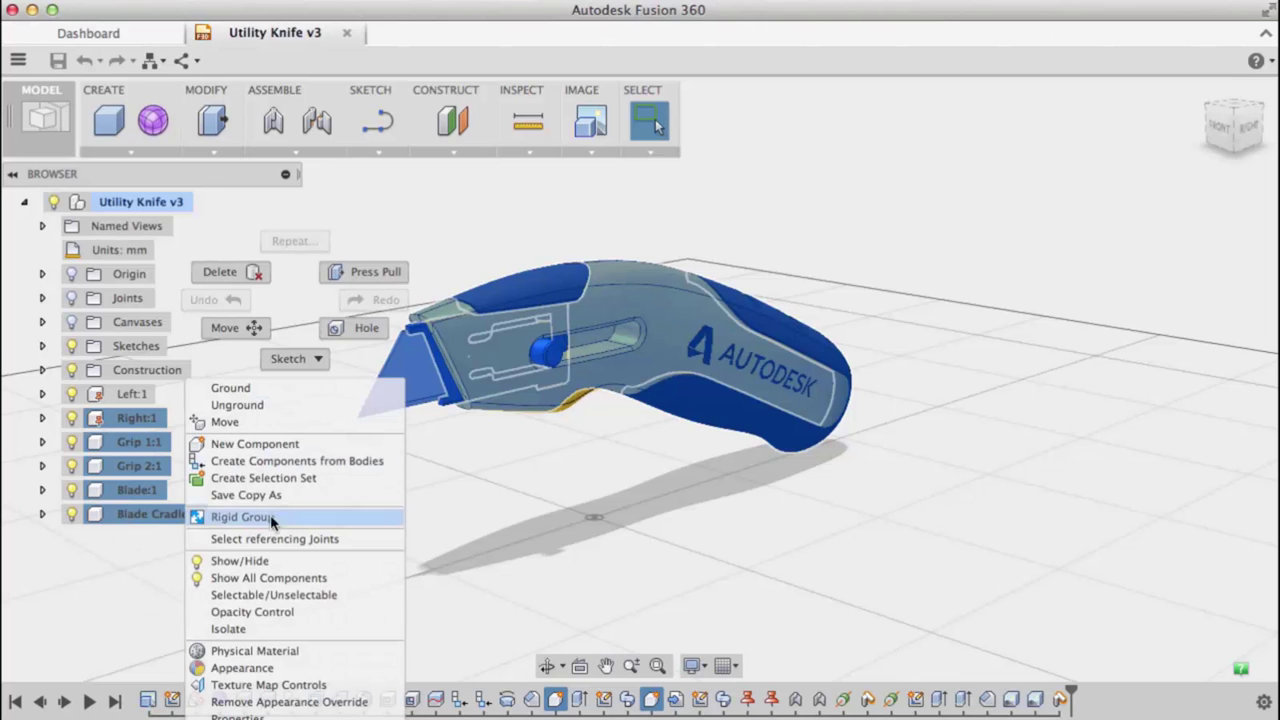
left_click(256, 568)
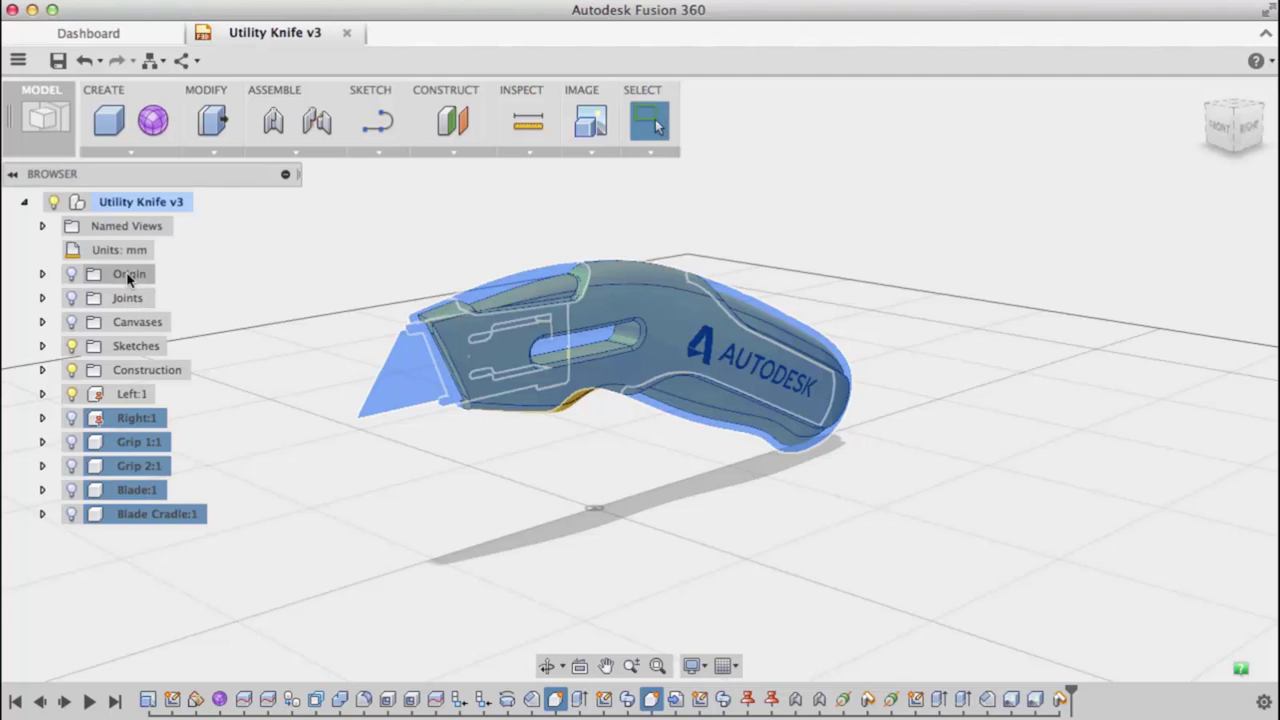
left_click(42, 226)
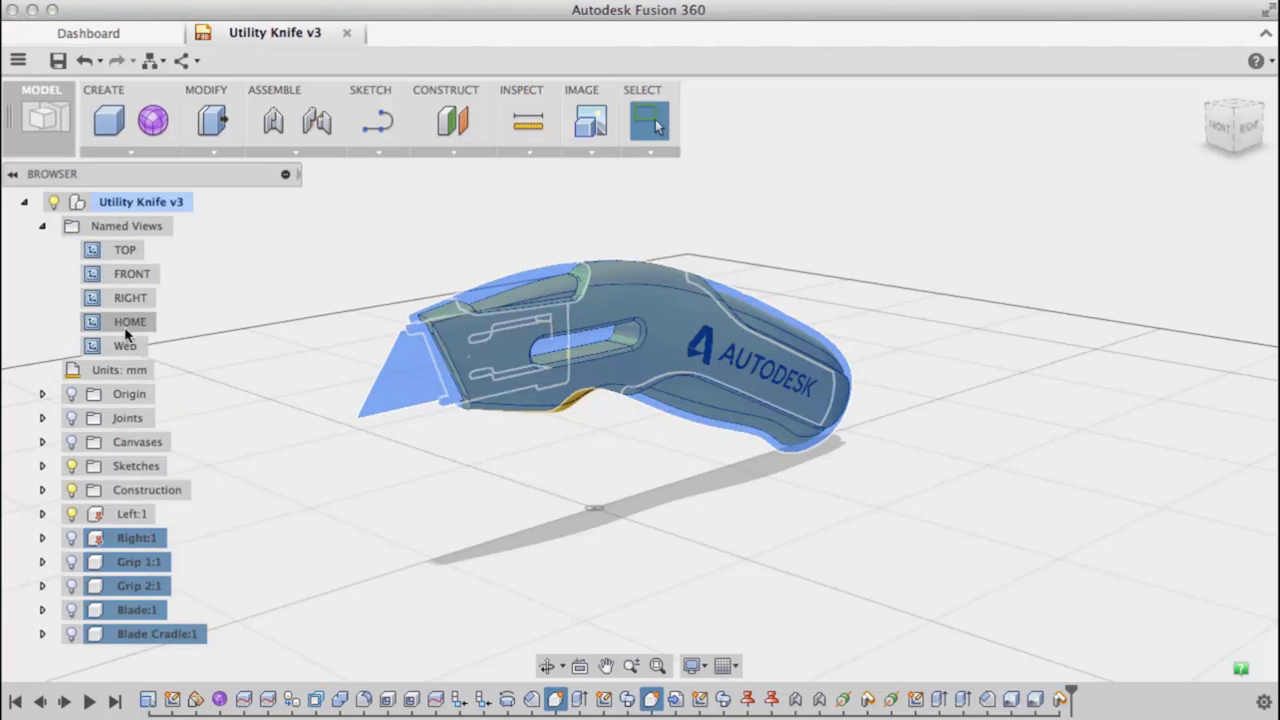
double_click(124, 347)
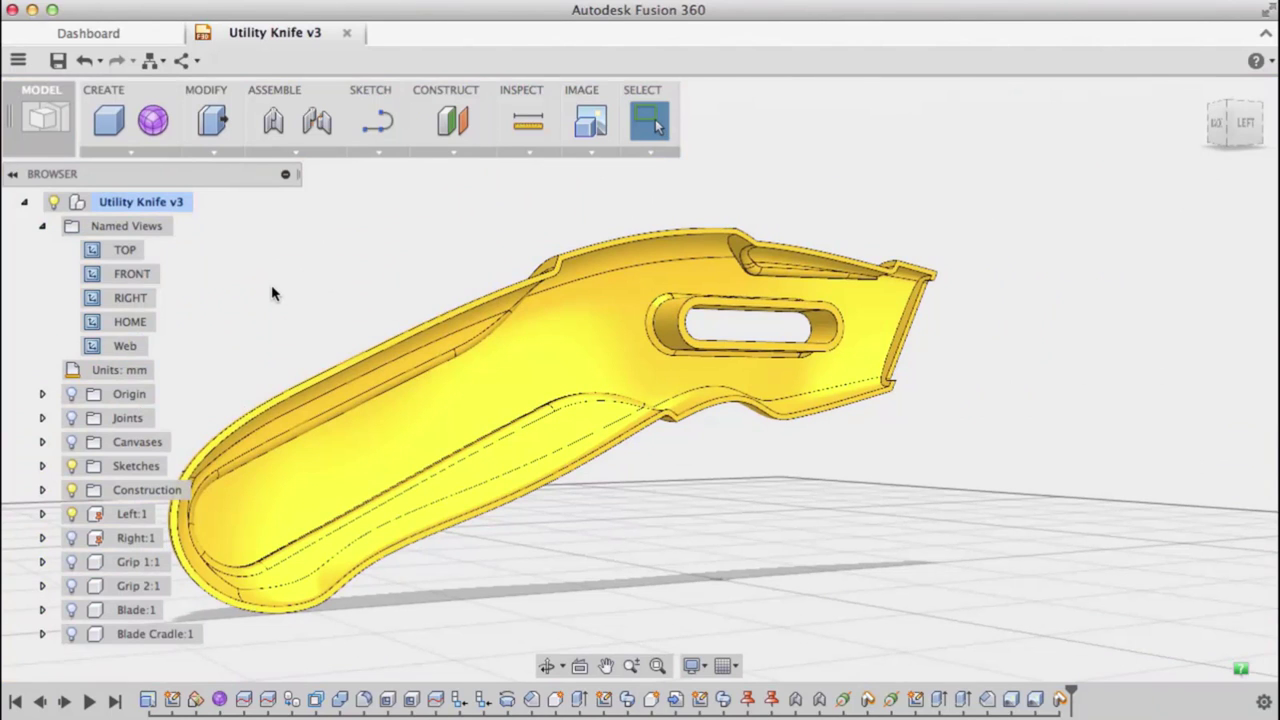
Create an offset plane -2 mm from the shell face and view the shell from LEFT
left_click(462, 123)
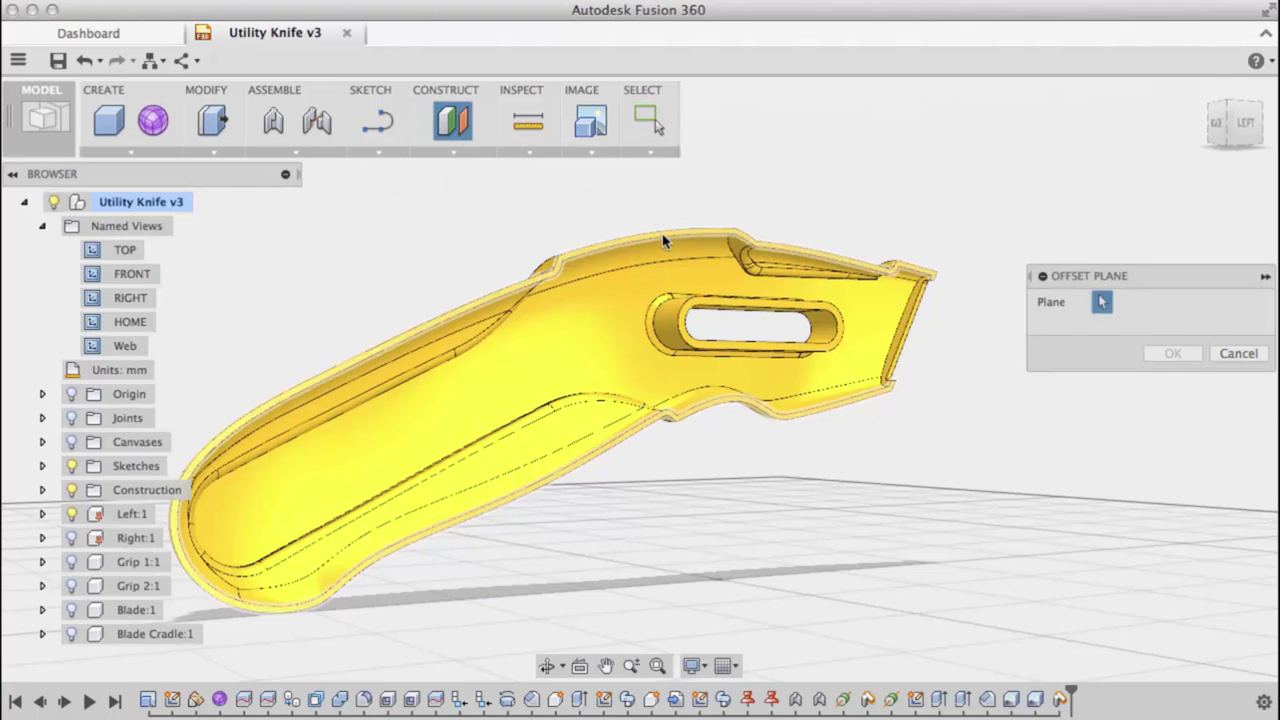
left_click(668, 233)
left_click_drag(674, 234, 658, 240)
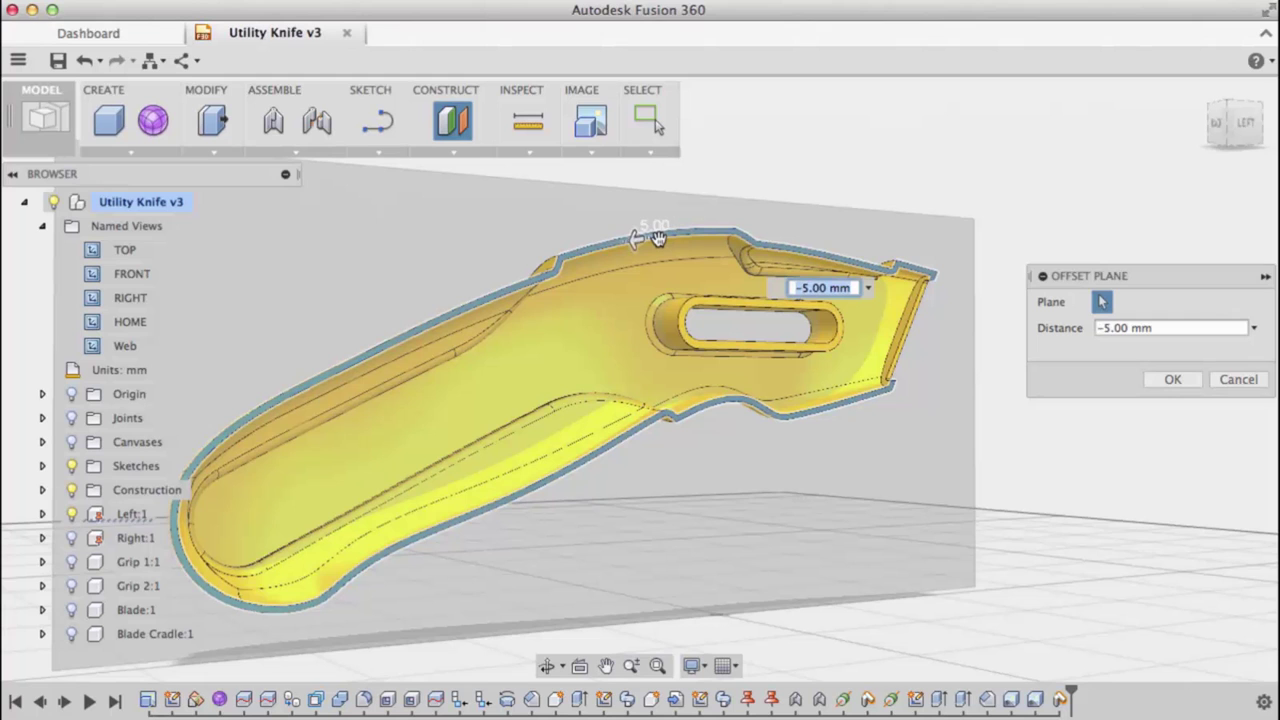
type("-2")
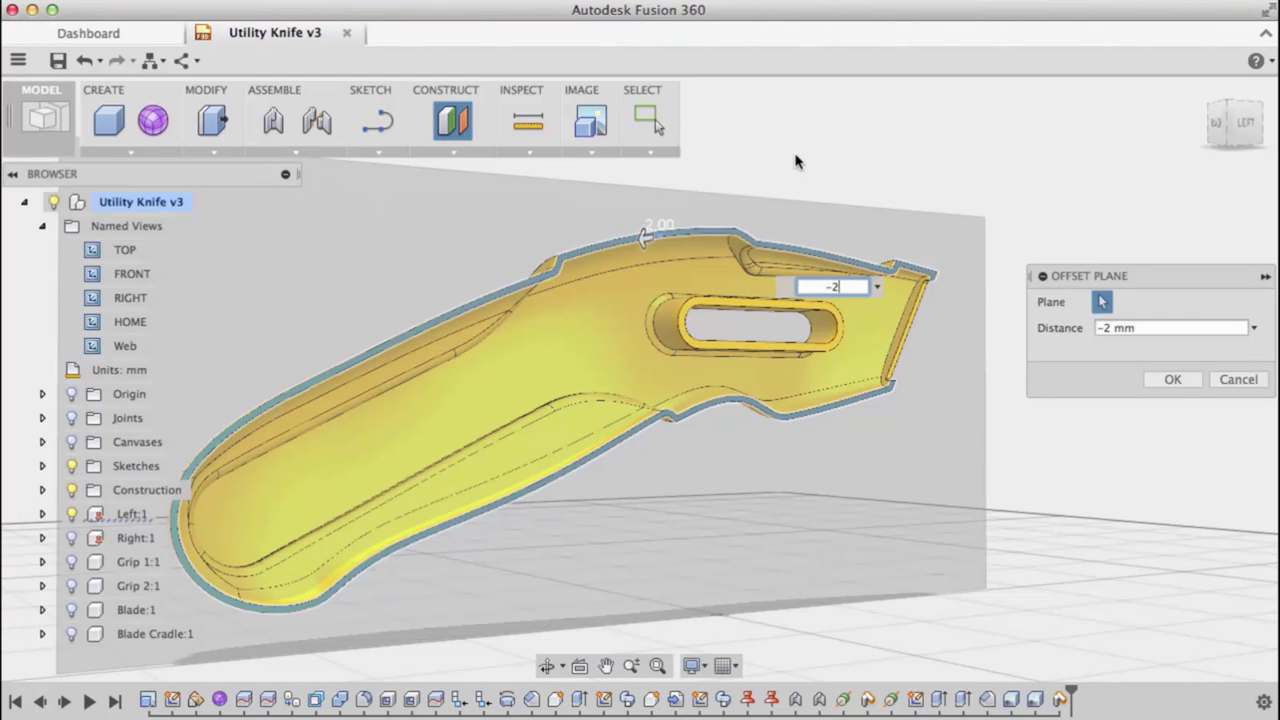
right_click(800, 160)
left_click(849, 160)
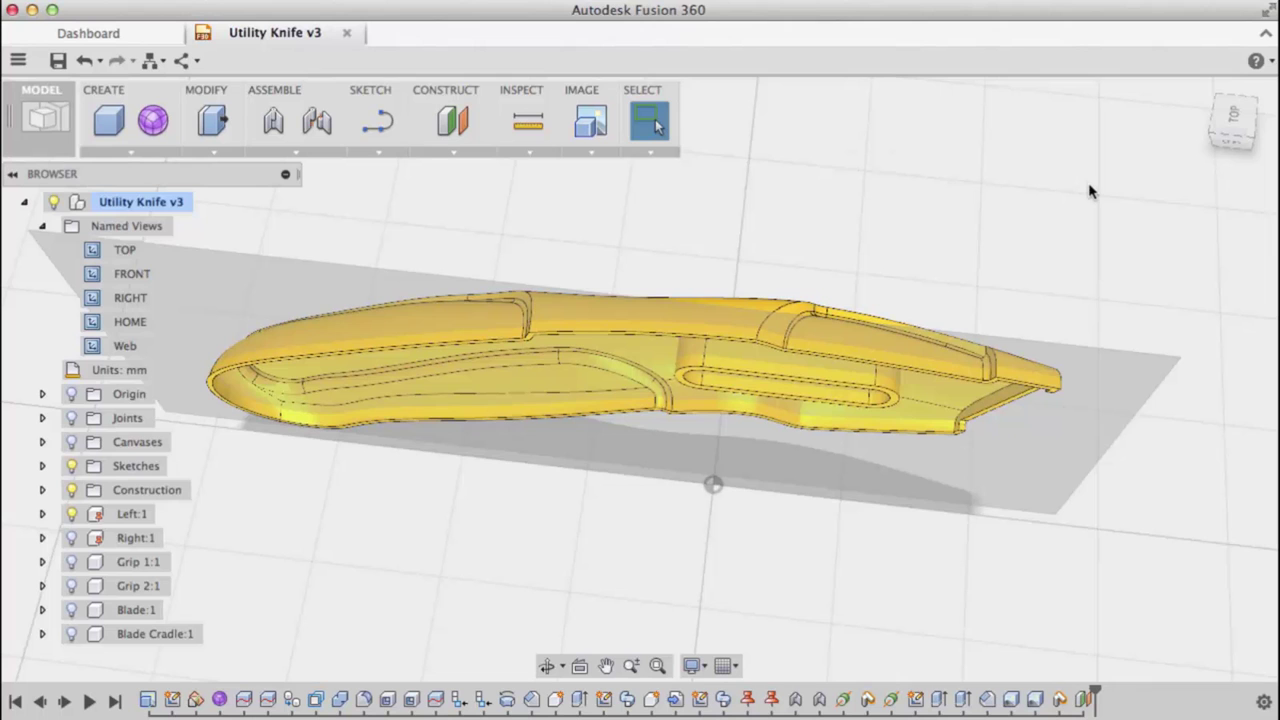
left_click(1234, 143)
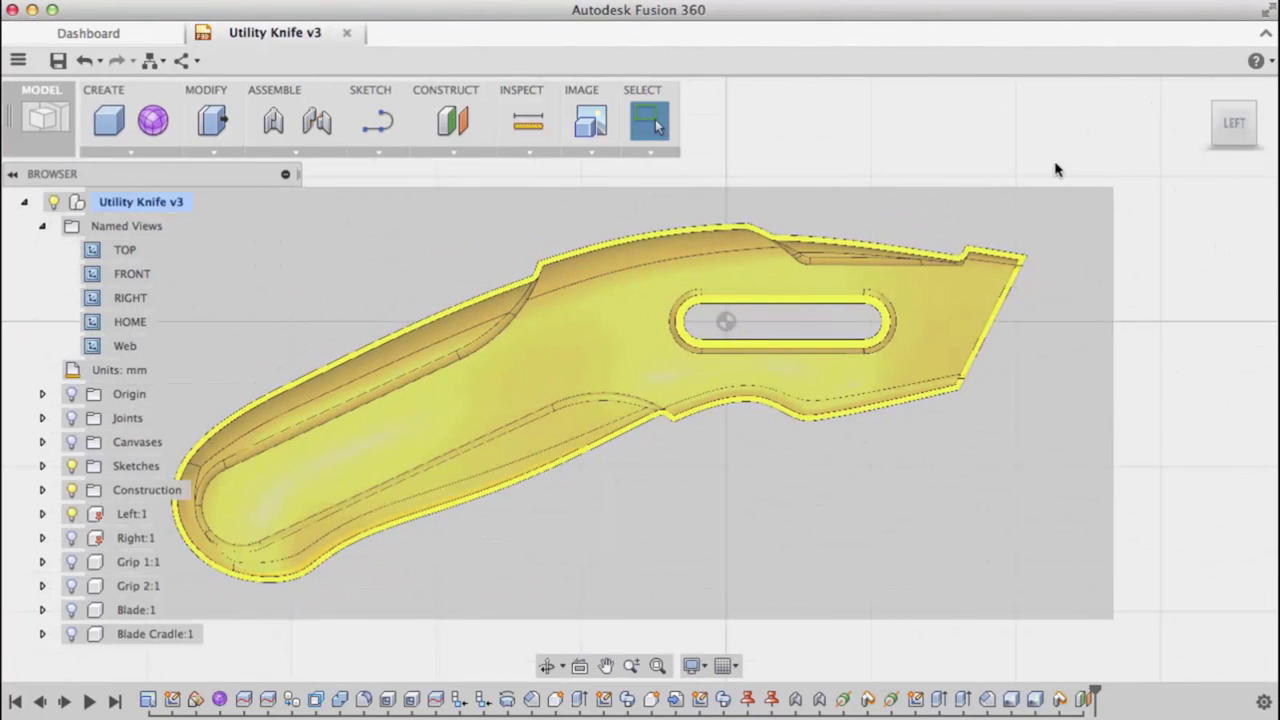
Start a new sketch on the -2 mm offset plane
left_click(384, 154)
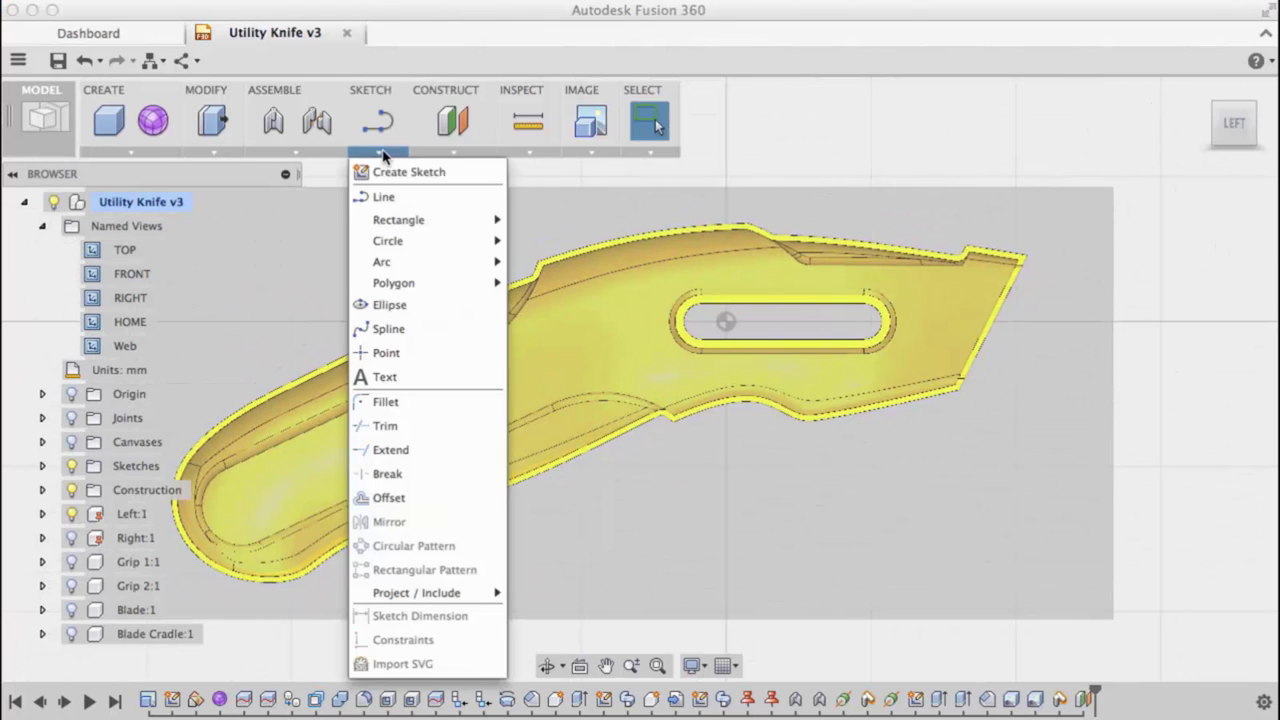
left_click(386, 174)
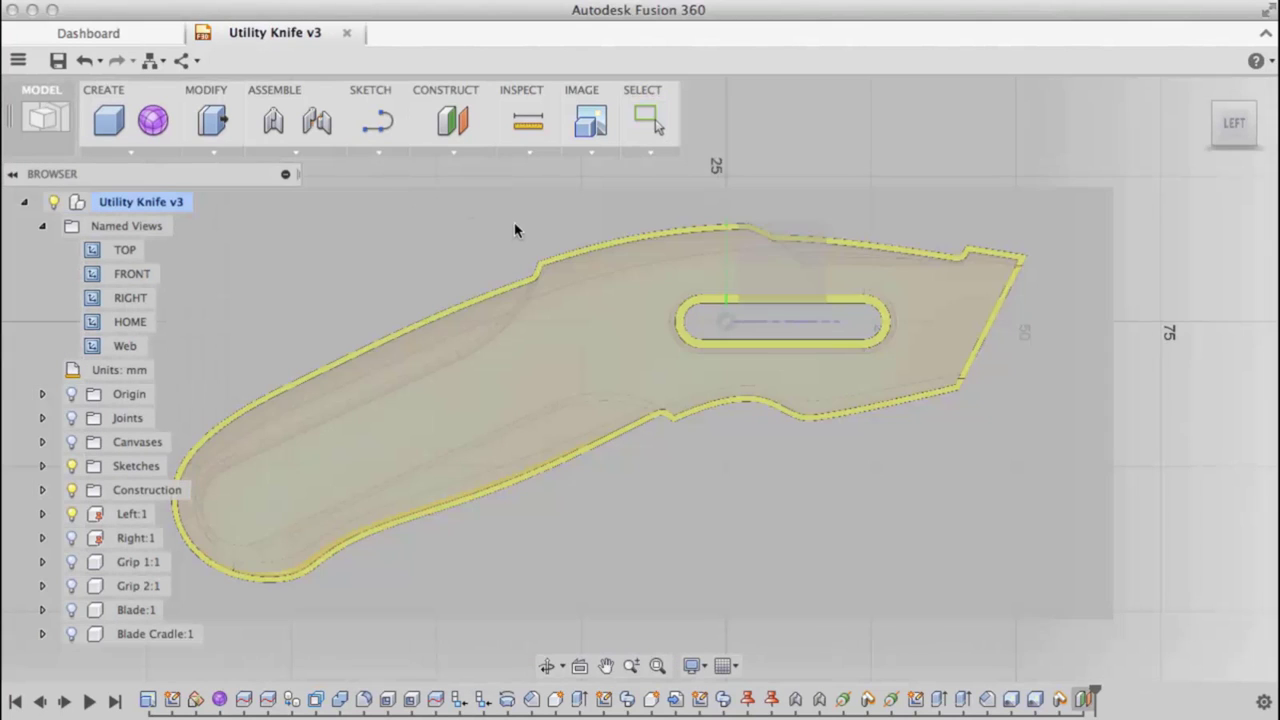
left_click(517, 229)
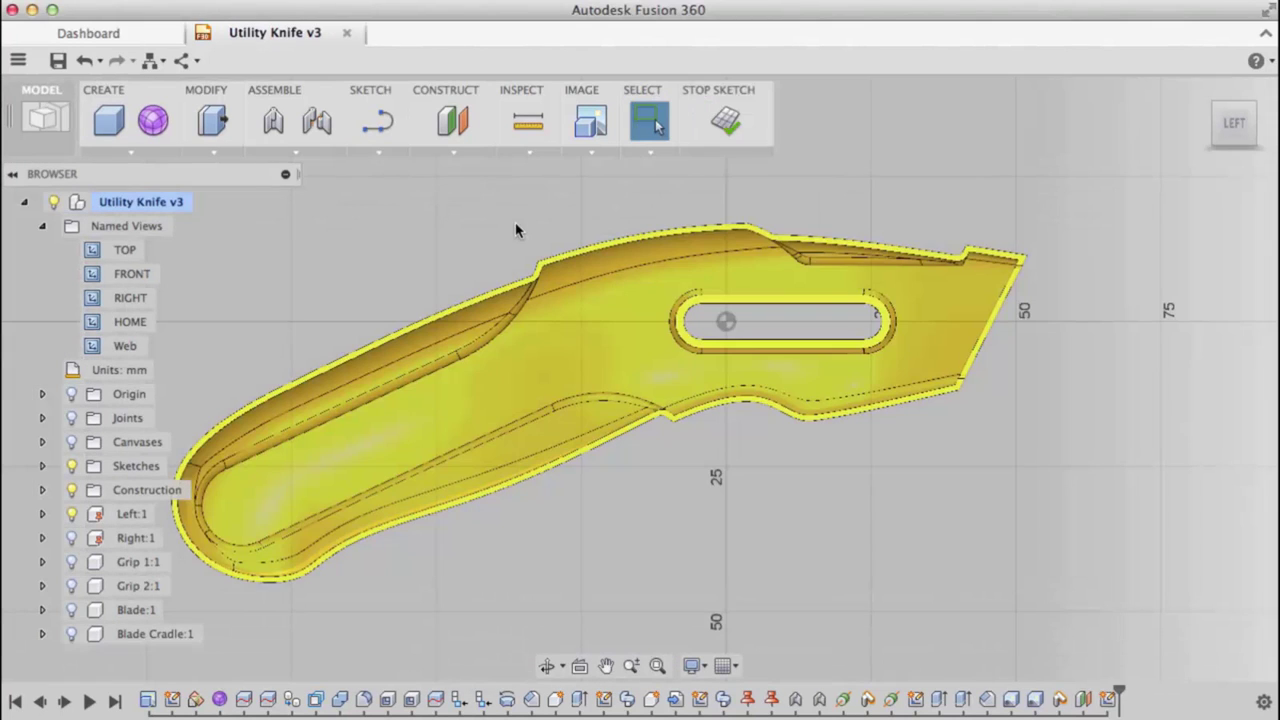
Draw a short line just above the right end of the slot, near the top edge
left_click(388, 122)
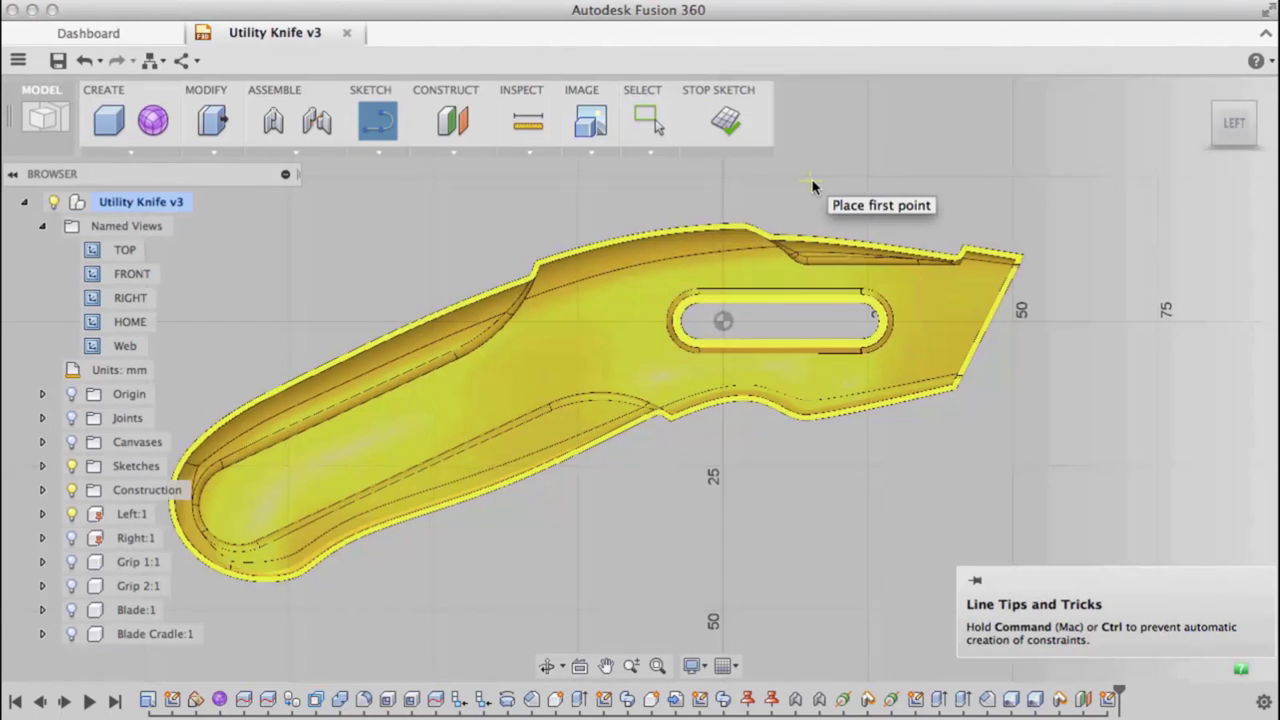
scroll(884, 232, "up", 5)
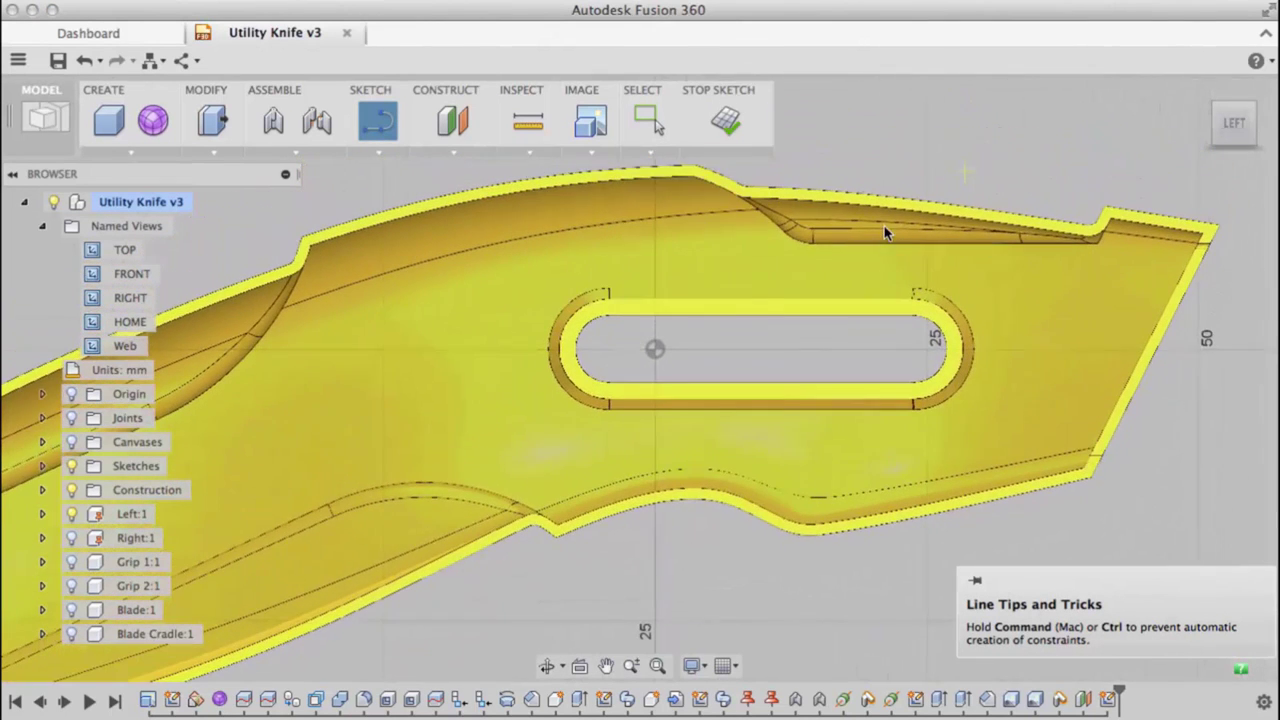
middle_click_drag(884, 226, 886, 265)
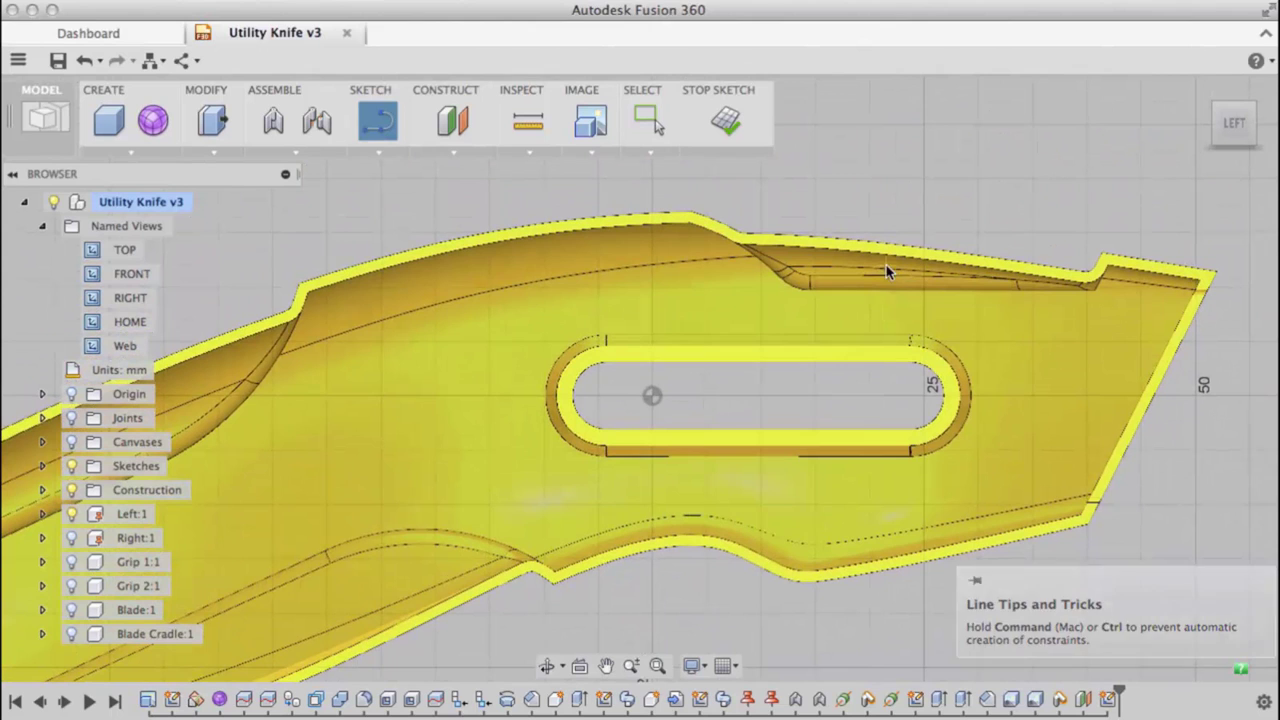
left_click(896, 286)
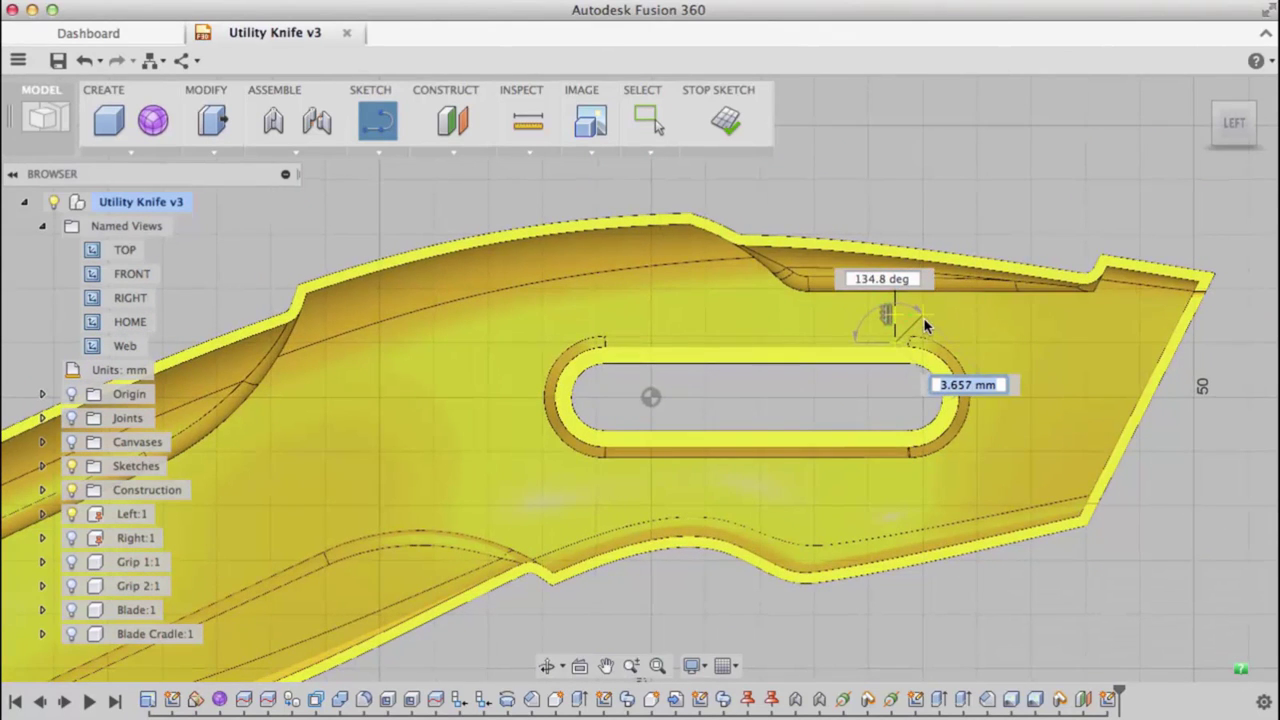
right_click(923, 317)
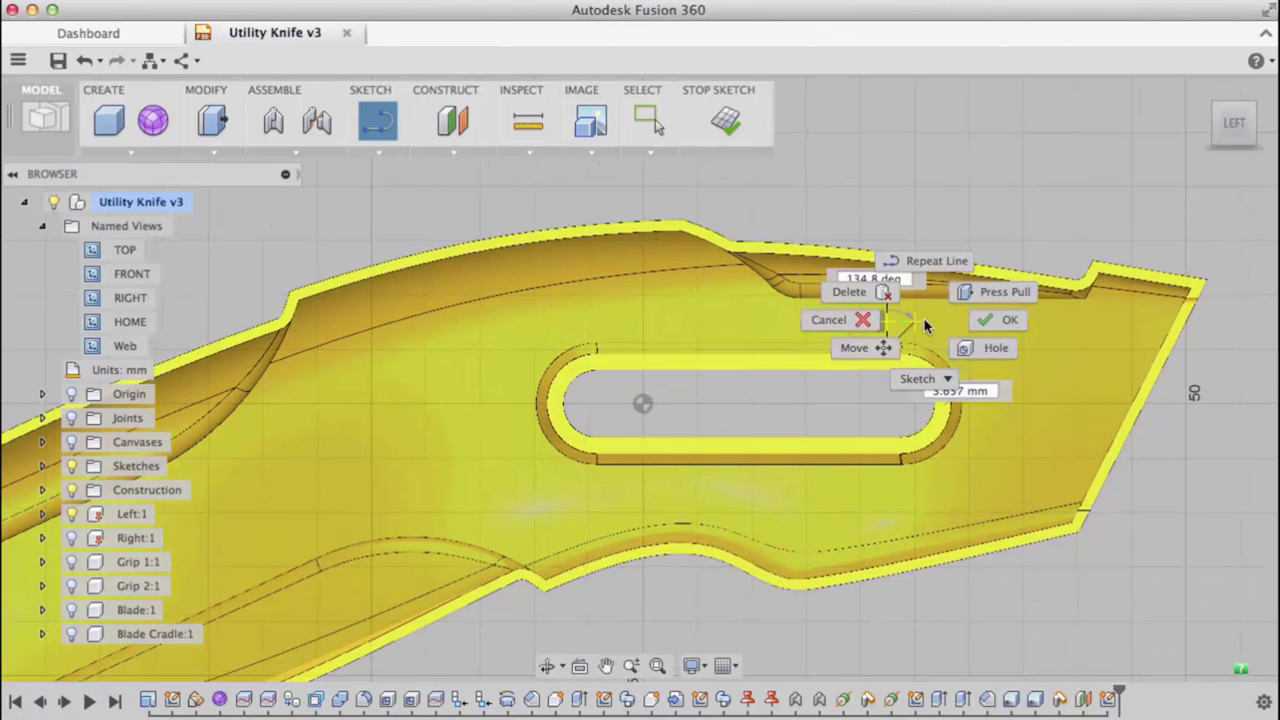
left_click(987, 323)
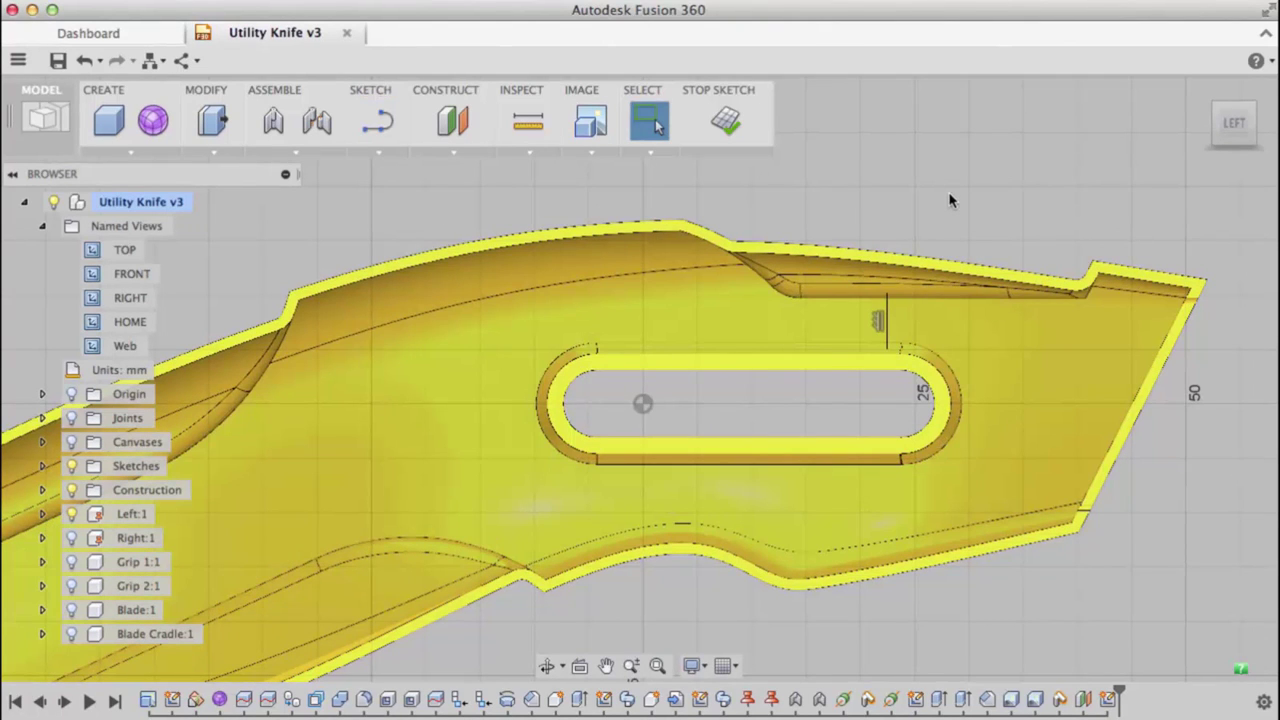
left_click(379, 151)
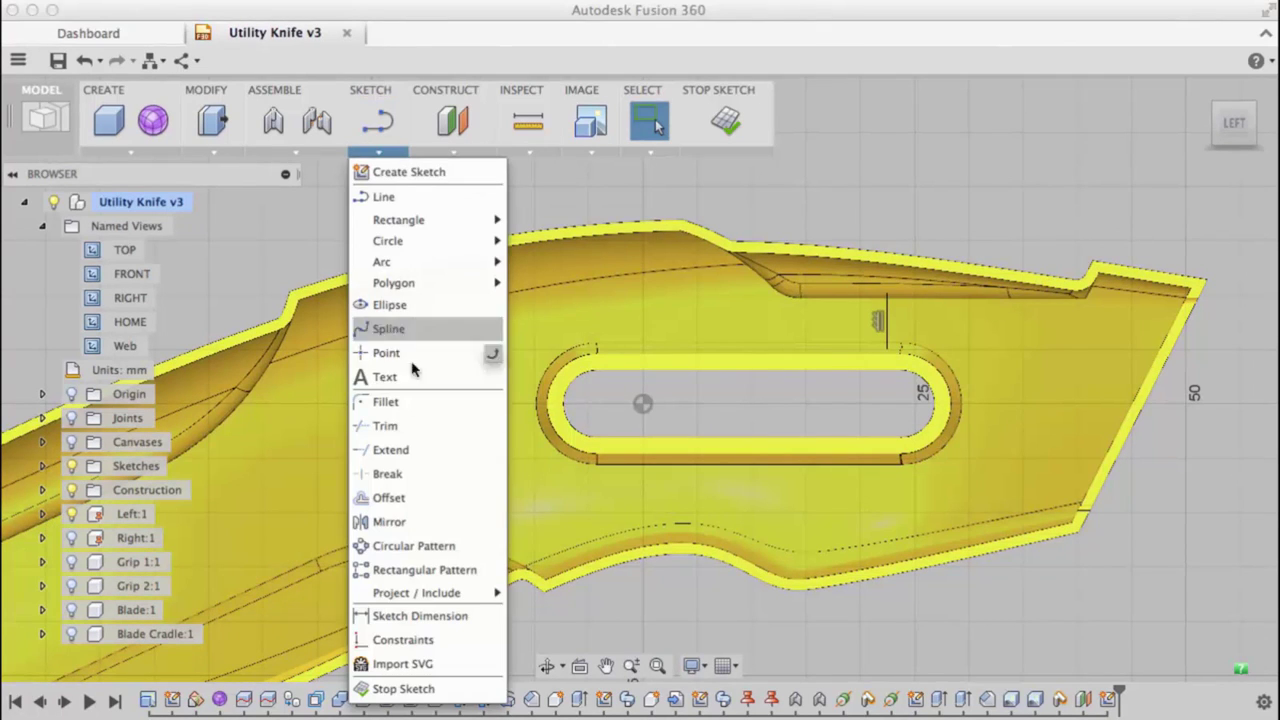
Rectangular-pattern the line into 3 columns 24 mm apart and 2 rows 17 mm apart
left_click(412, 569)
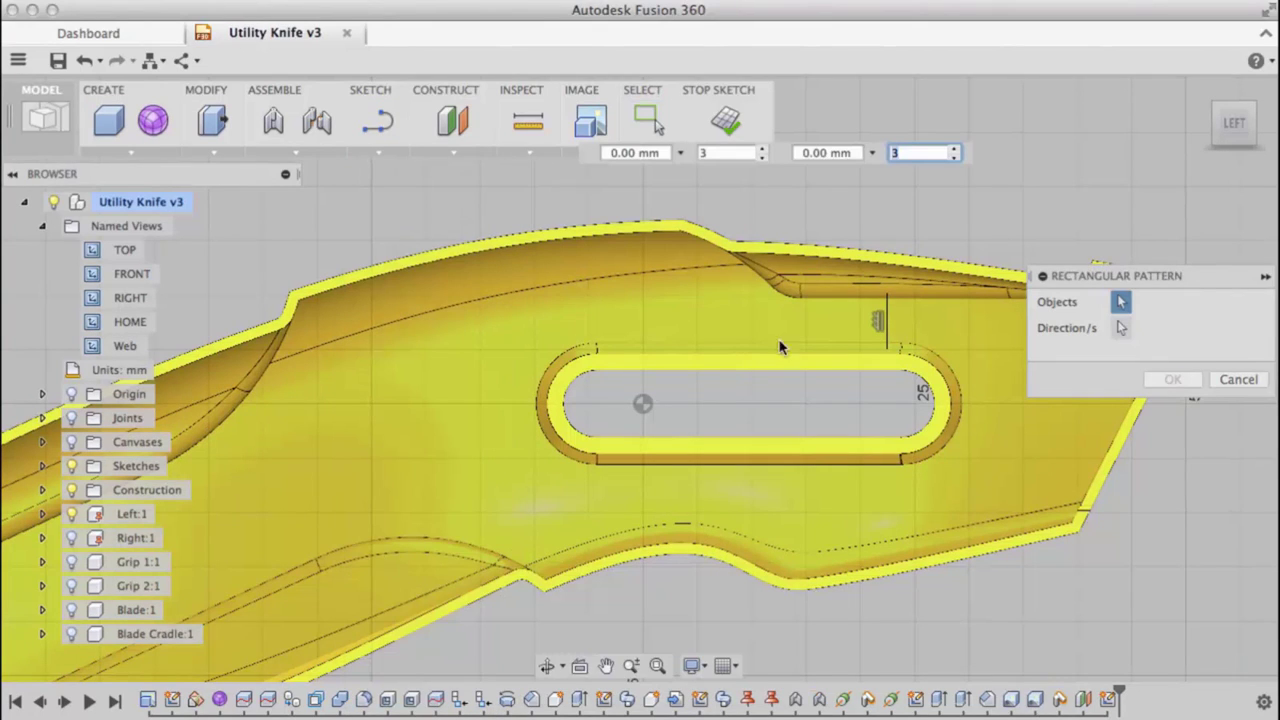
left_click(884, 320)
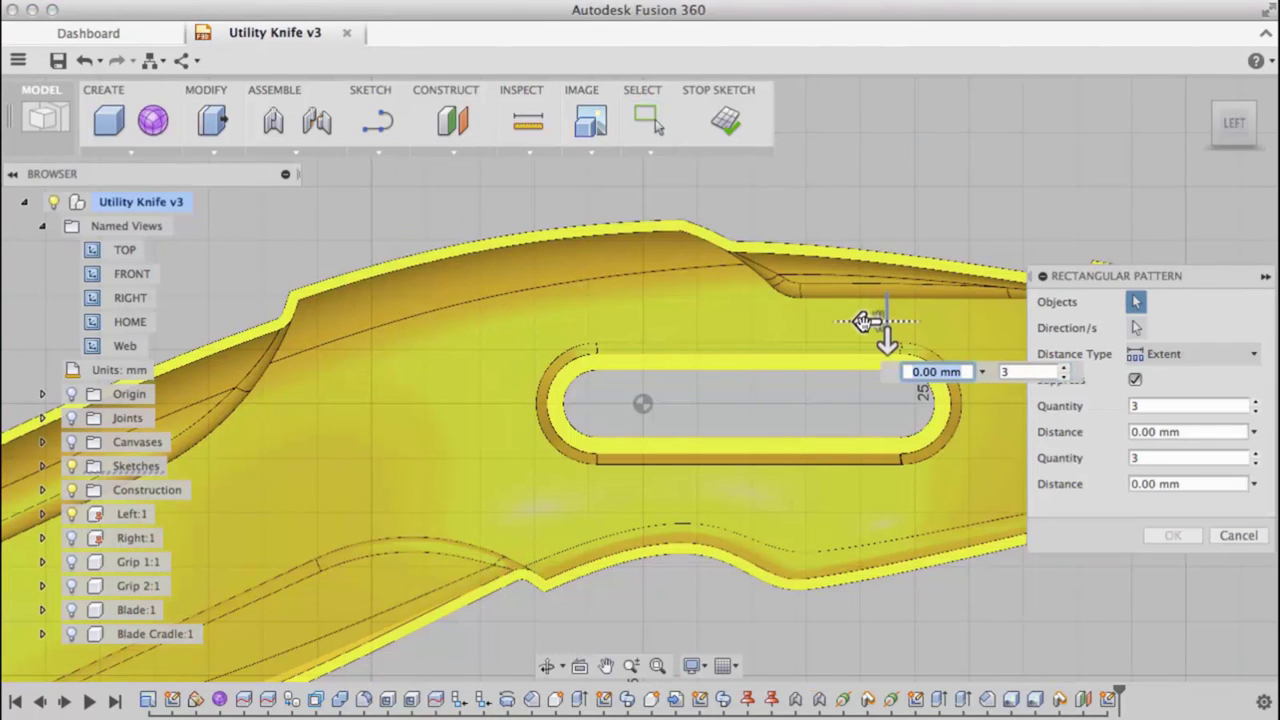
left_click_drag(864, 321, 636, 322)
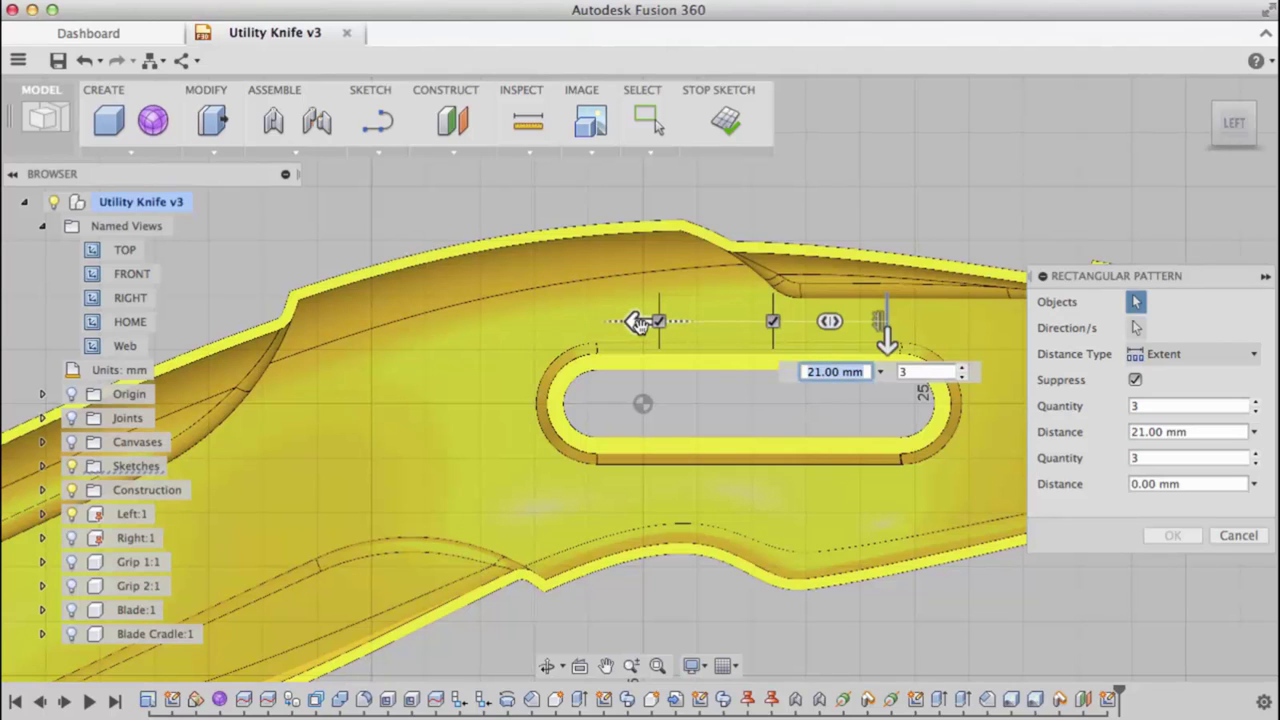
type("24")
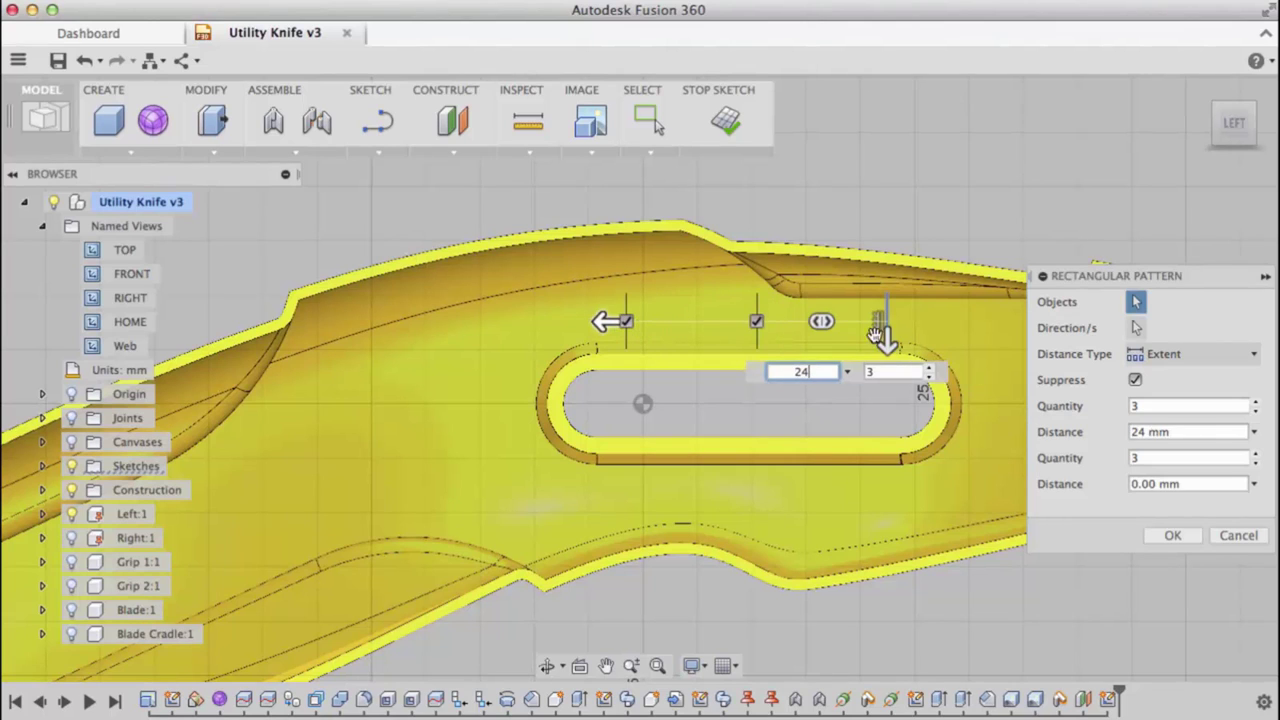
left_click_drag(881, 337, 886, 524)
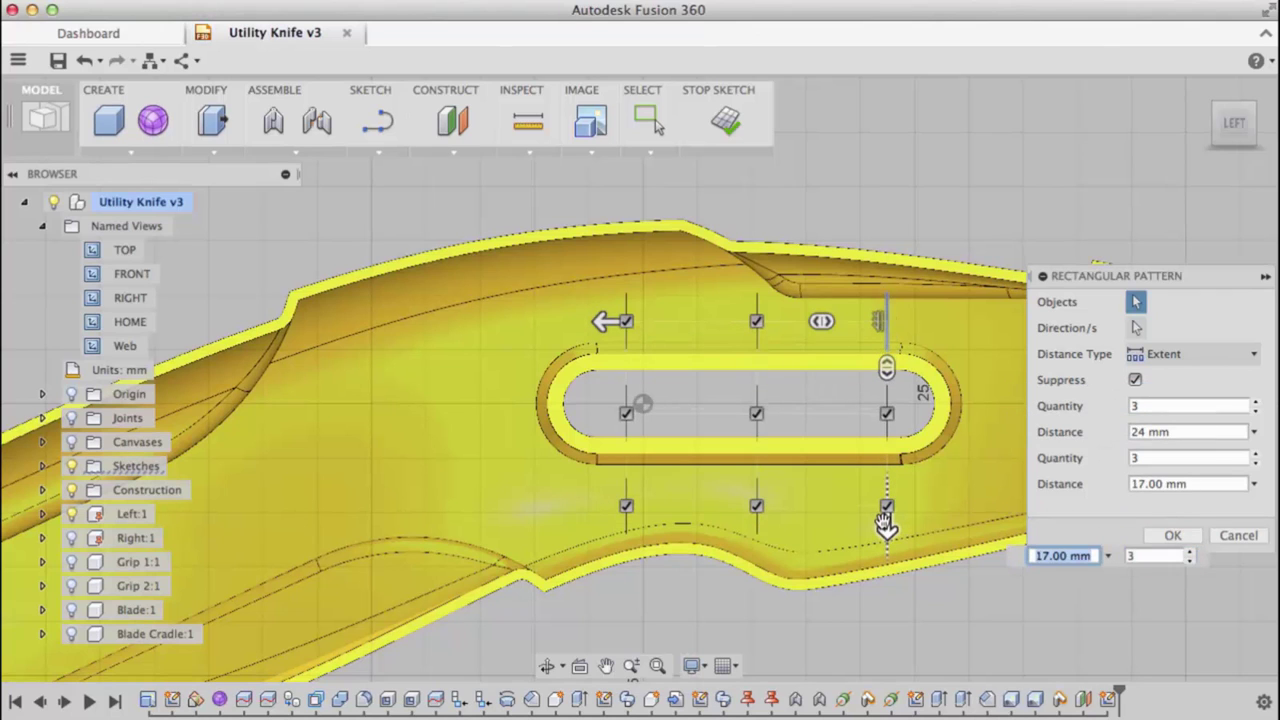
key("Tab")
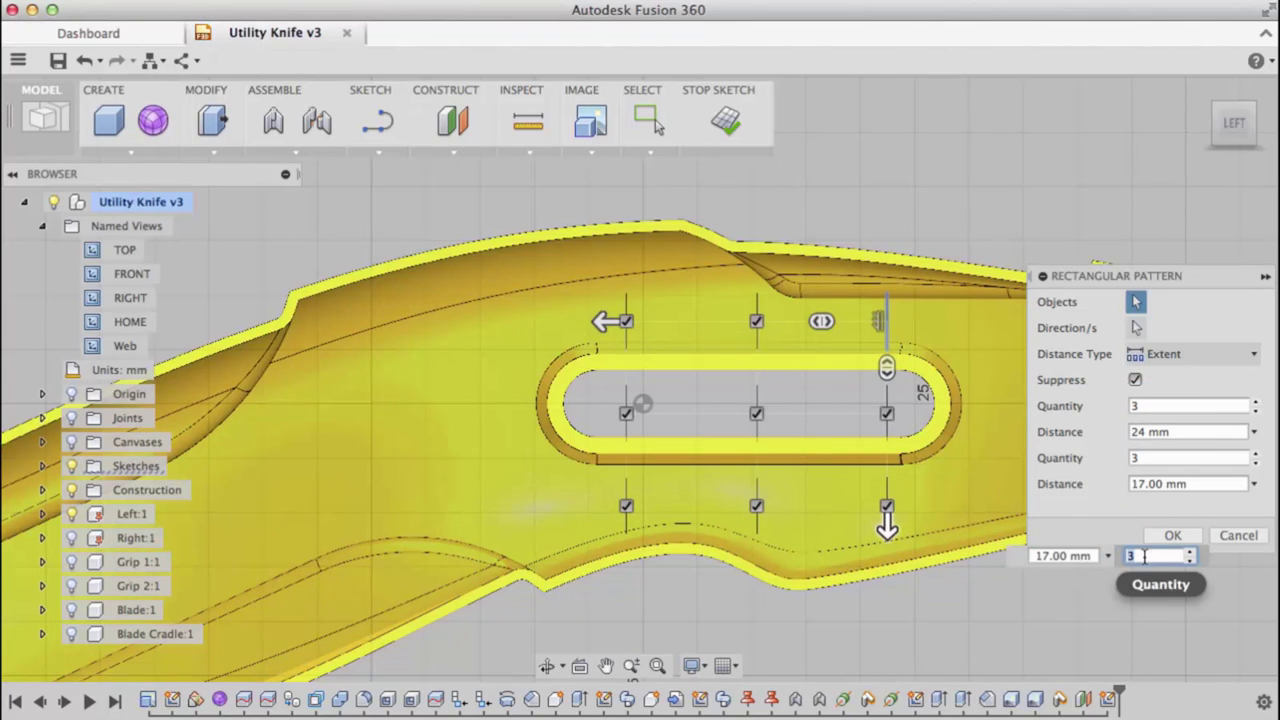
type("2")
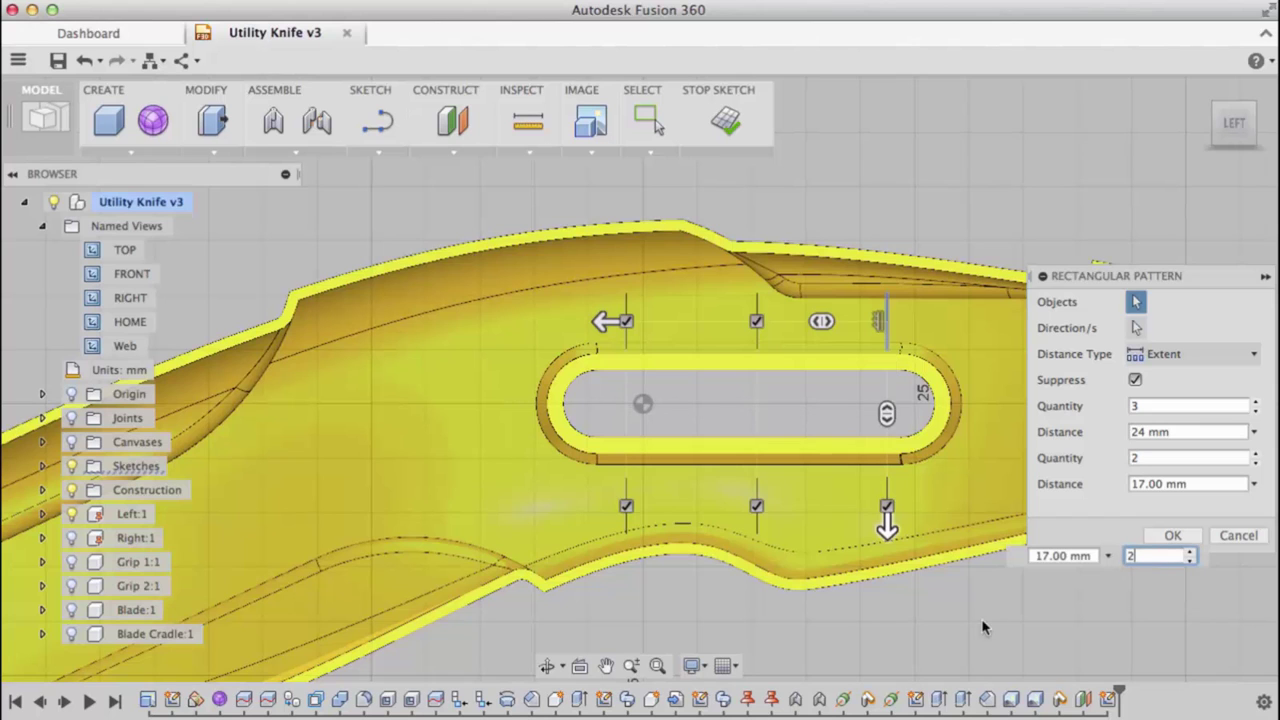
left_click(1175, 536)
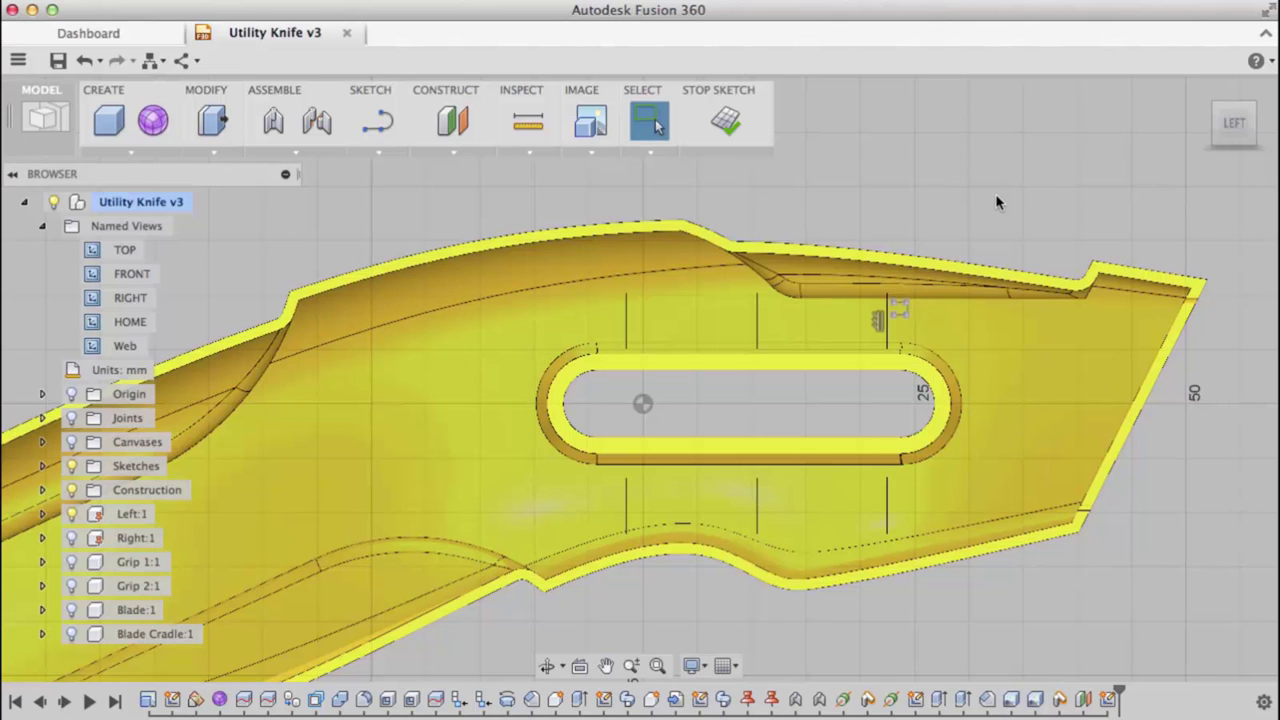
Stop the rib-line sketch and expand the CREATE feature list
left_click(729, 121)
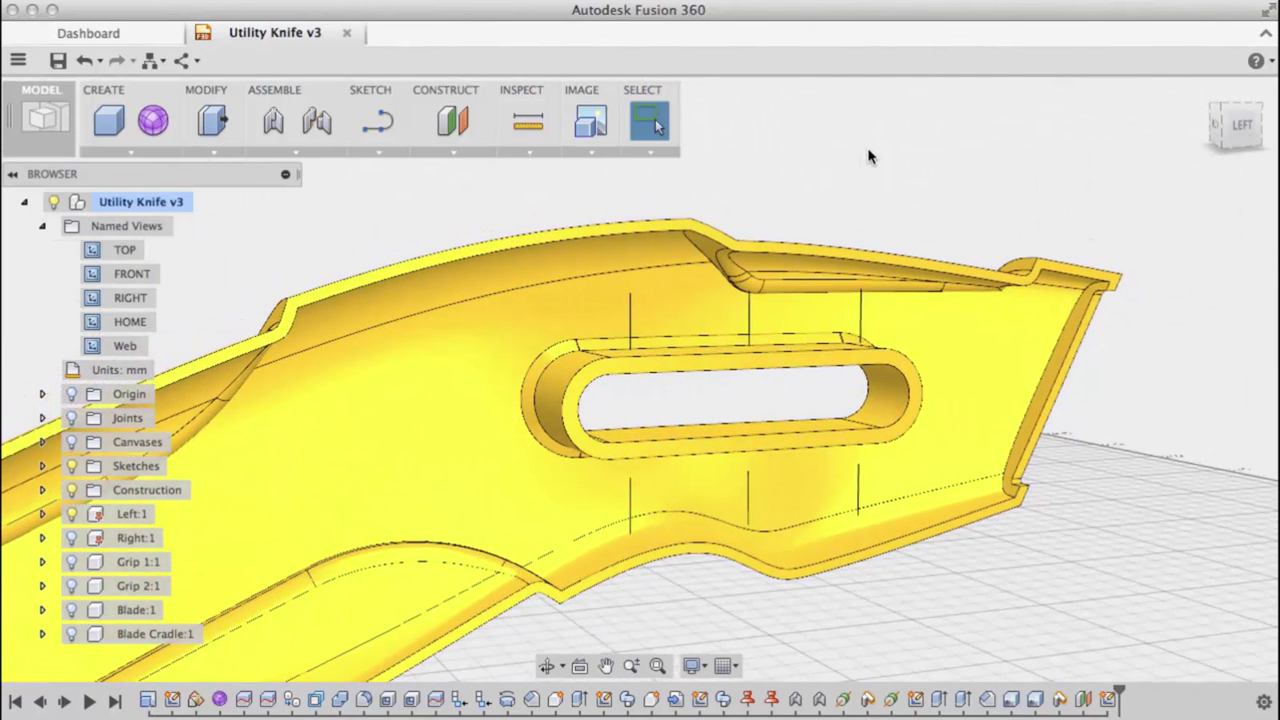
left_click(172, 152)
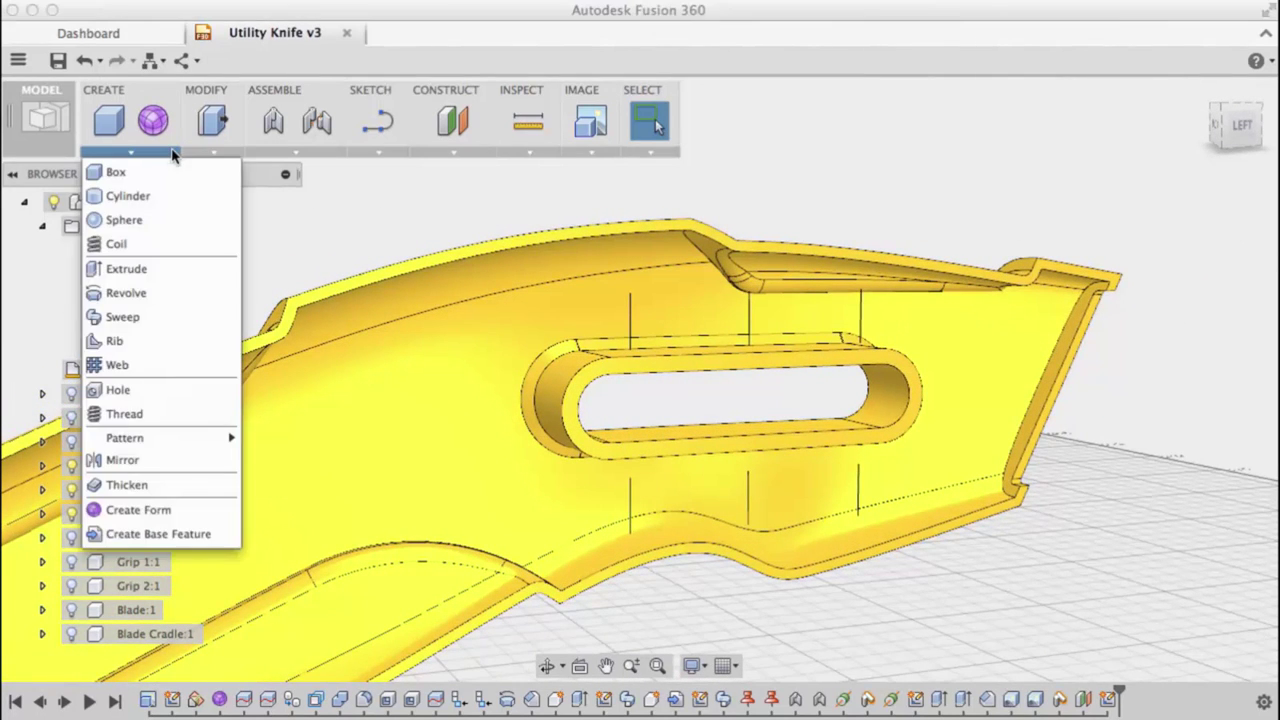
Start a Web feature on the six slot lines with 1 mm thickness
left_click(155, 365)
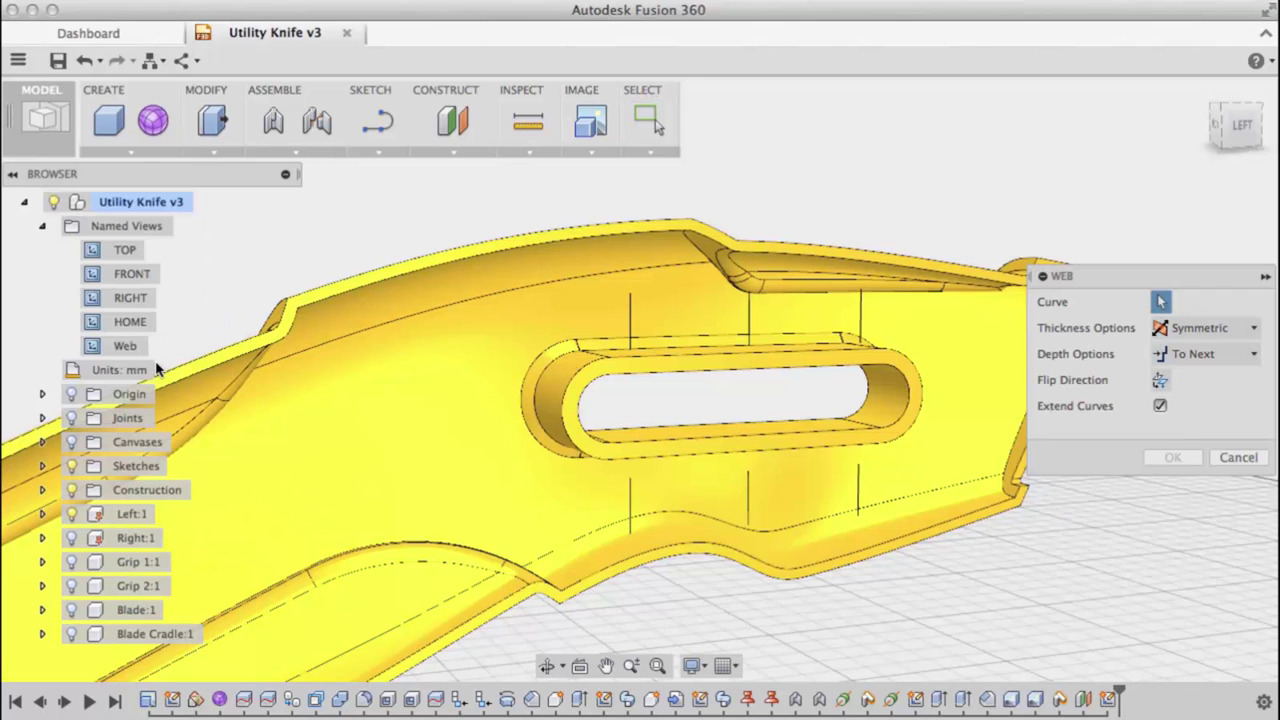
mouse_move(548, 187)
left_mouse_down()
mouse_move(717, 406)
mouse_move(918, 628)
left_mouse_up()
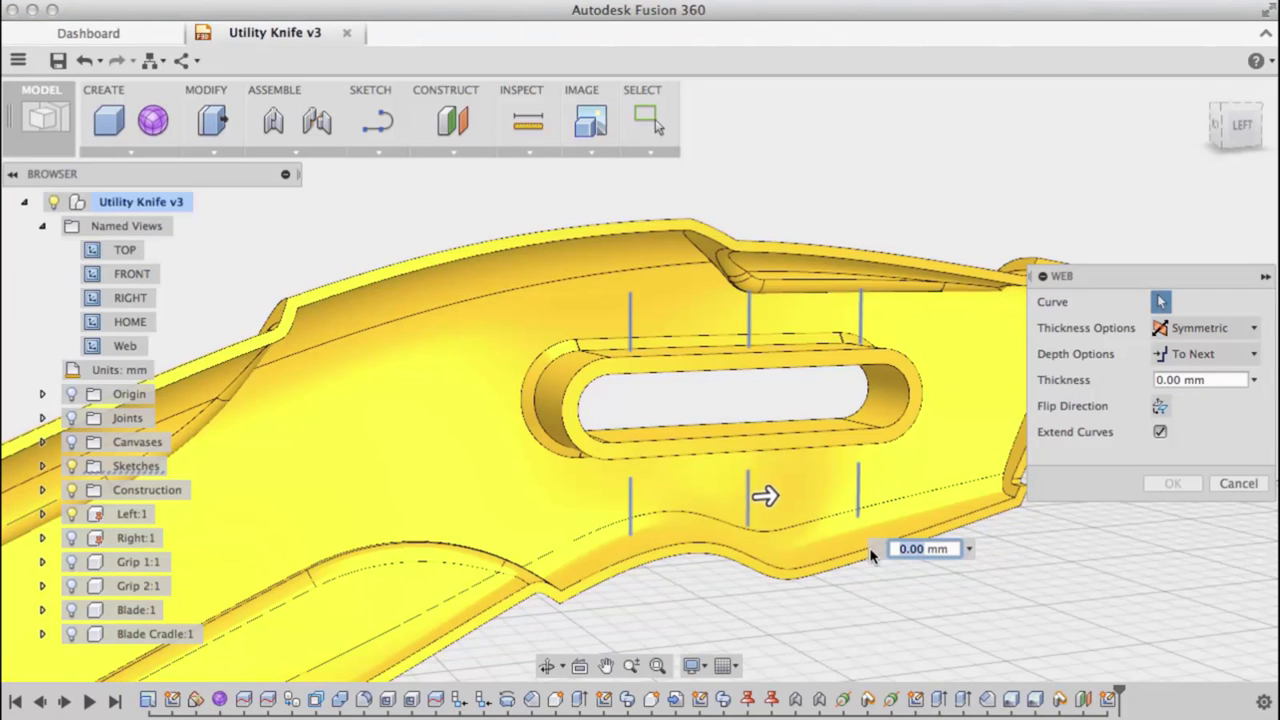
type("1")
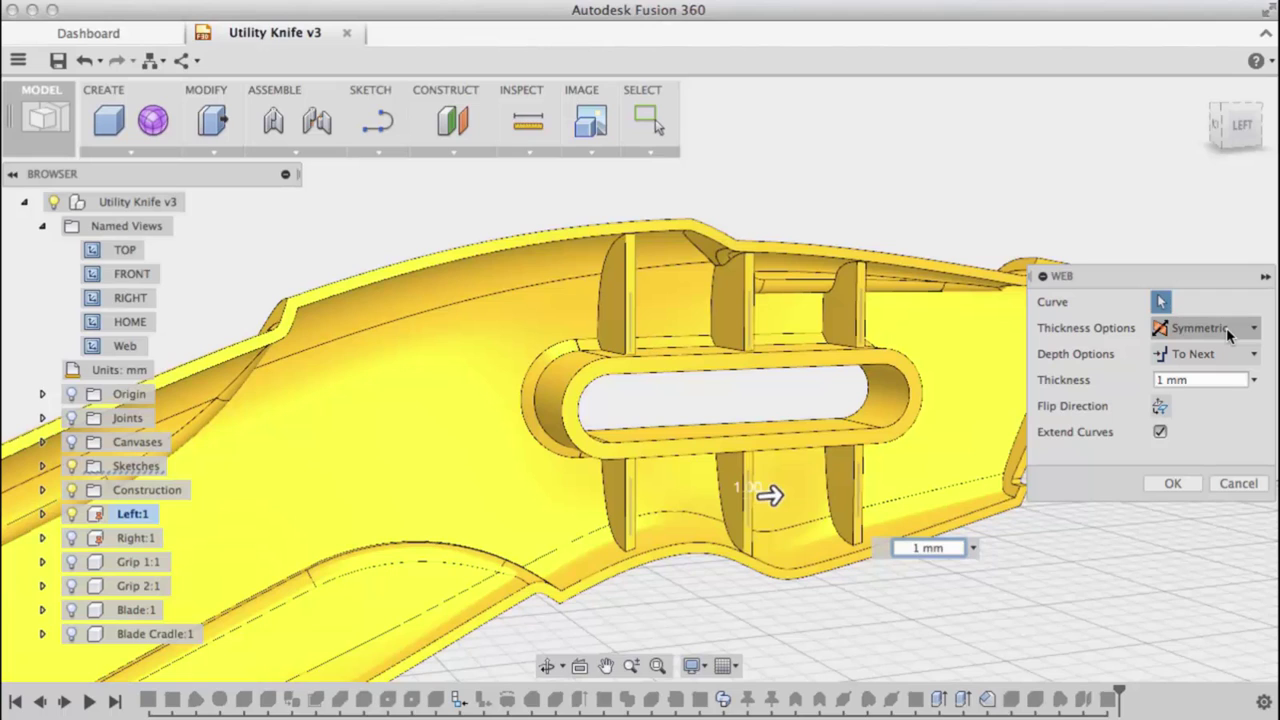
left_click(1226, 327)
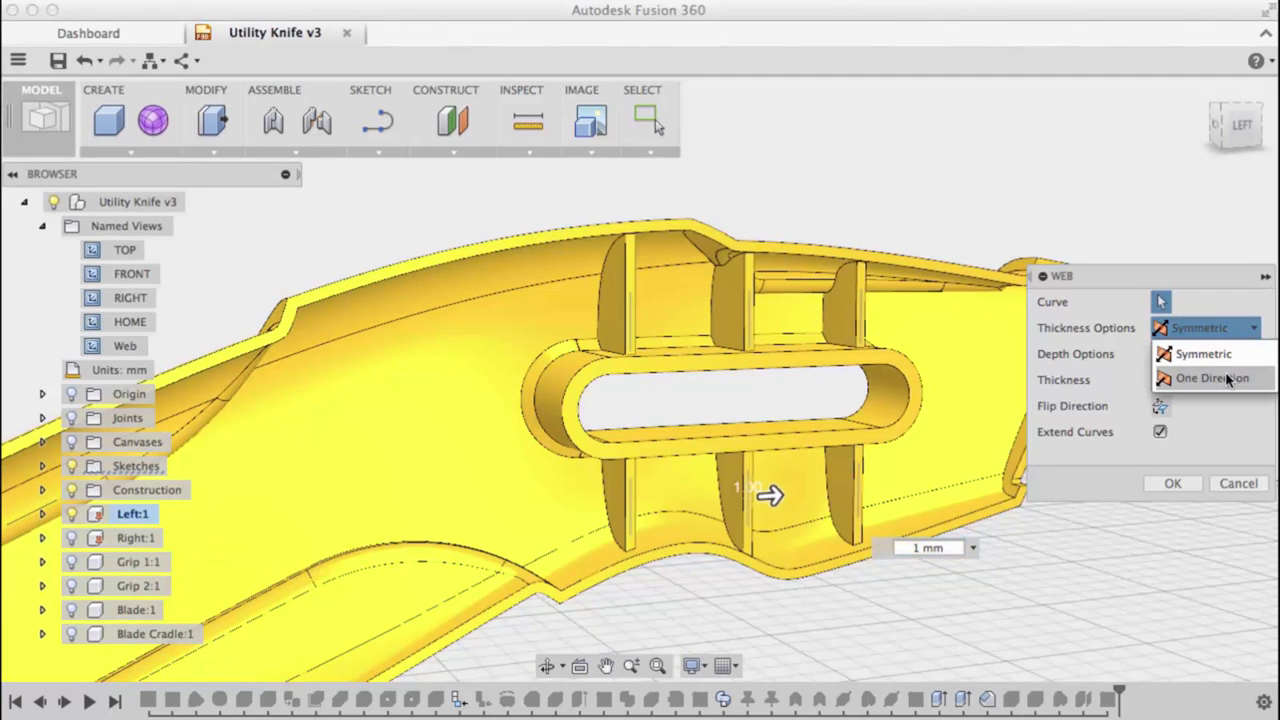
left_click(1227, 378)
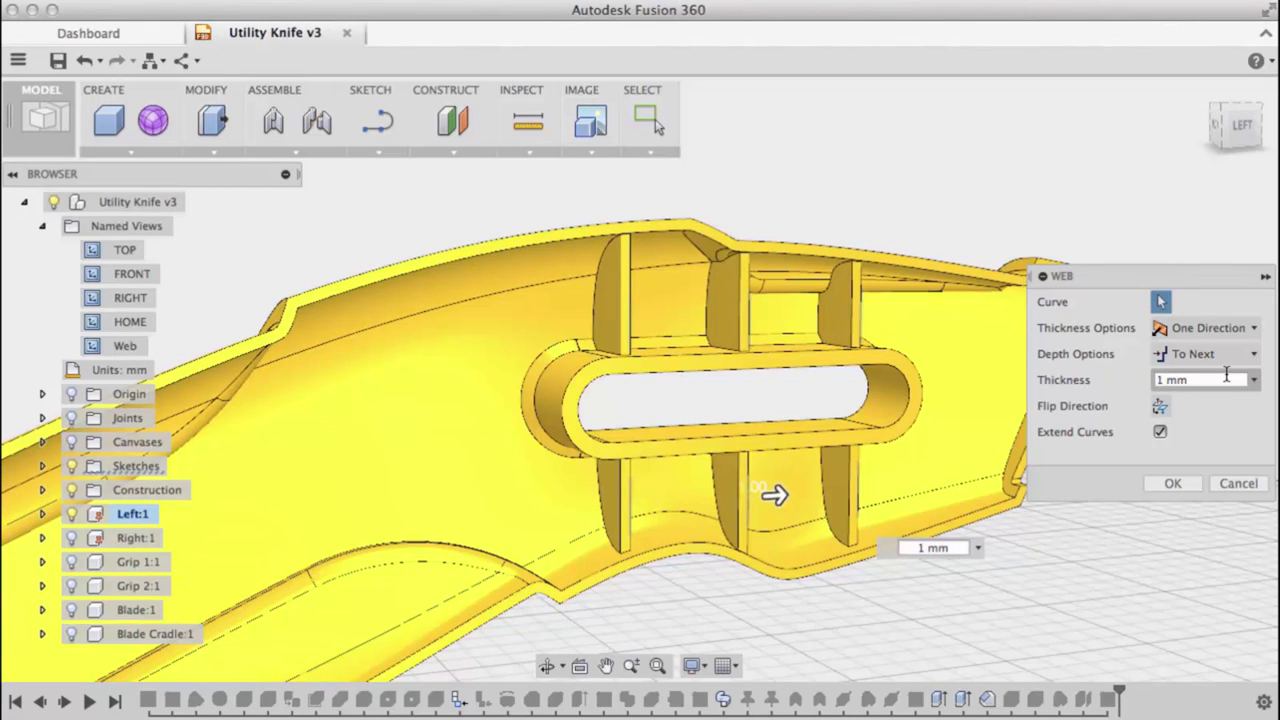
left_click(1228, 331)
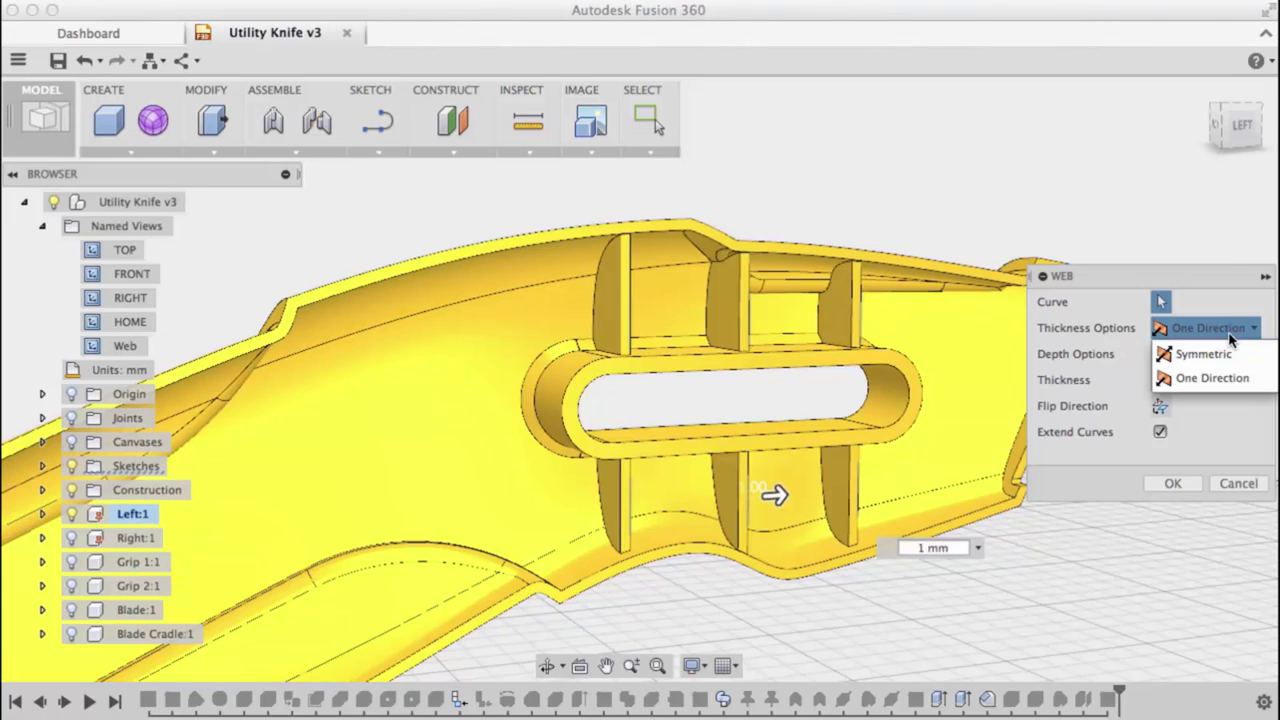
left_click(1226, 354)
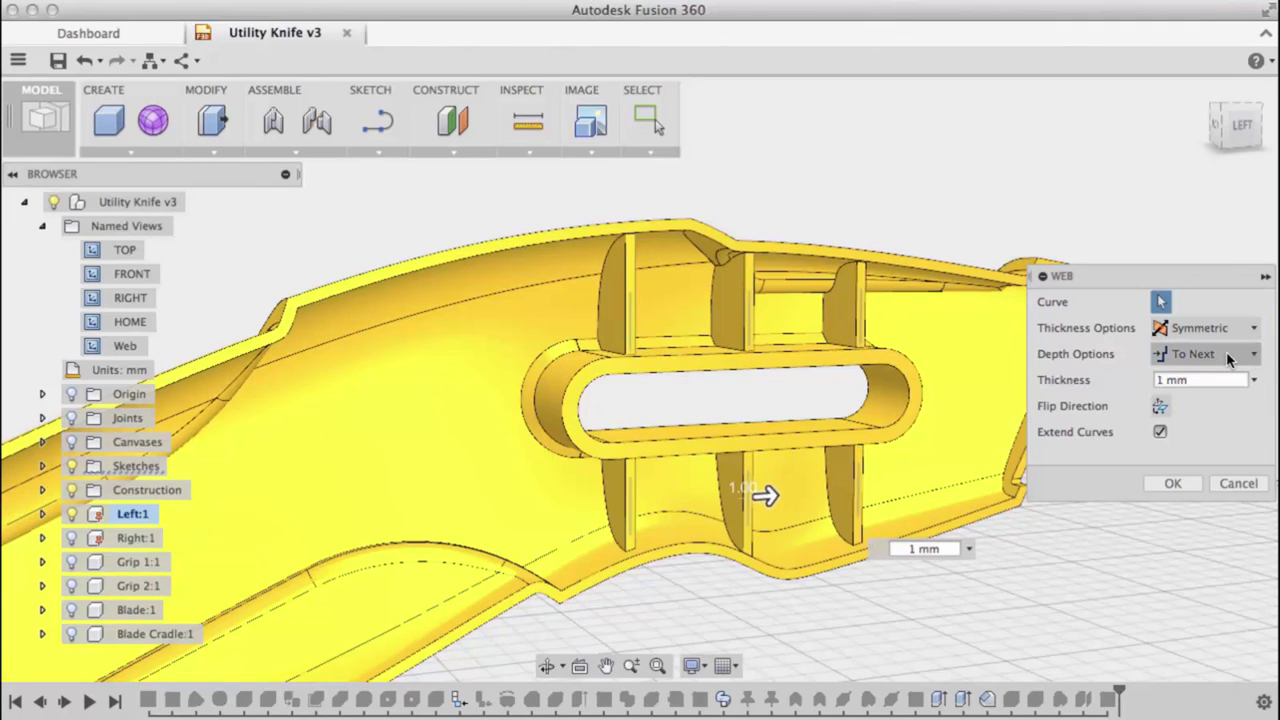
Add another sketch curve and give the 1 mm web ribs a fixed 2 mm depth
left_click(838, 321)
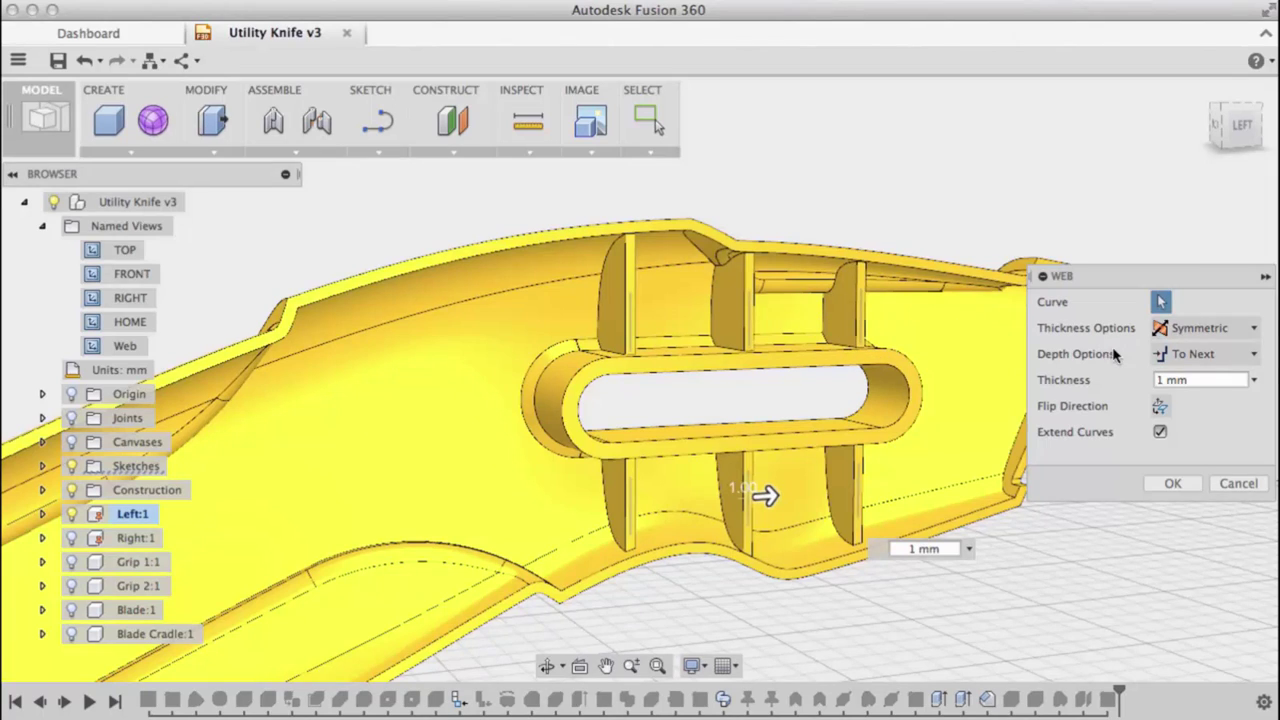
left_click(1179, 348)
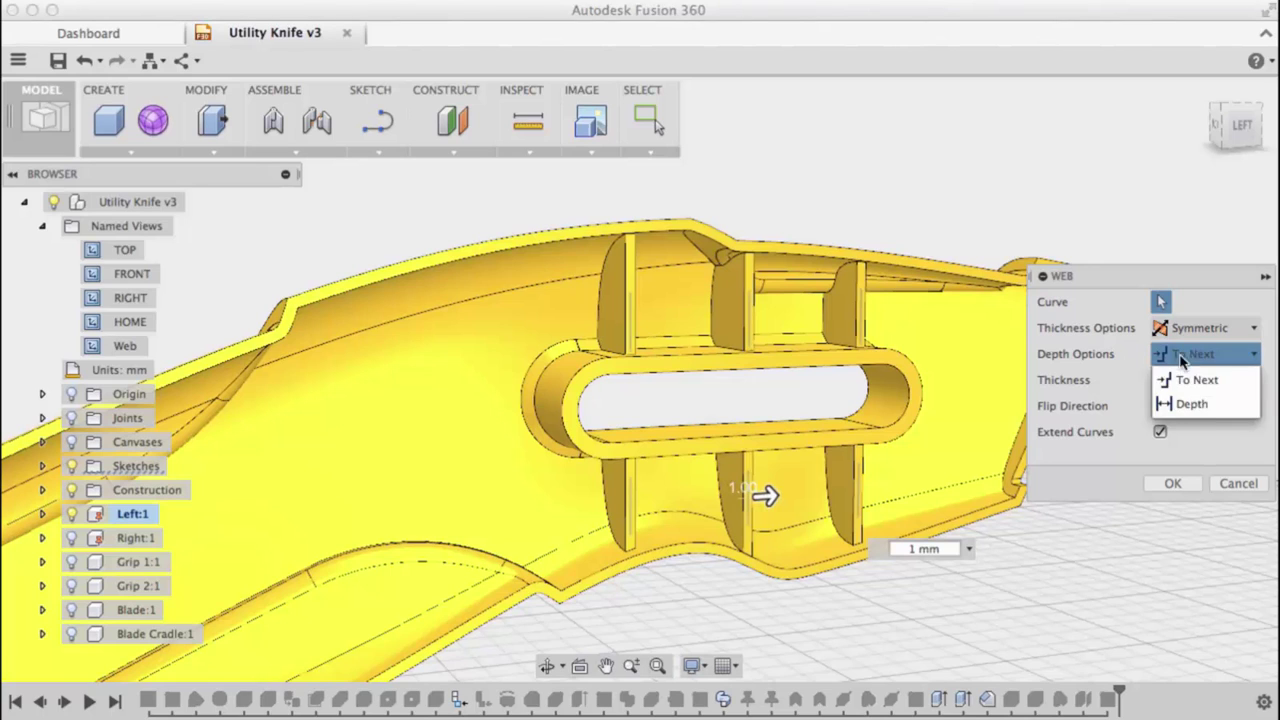
left_click(1181, 400)
left_click(1183, 405)
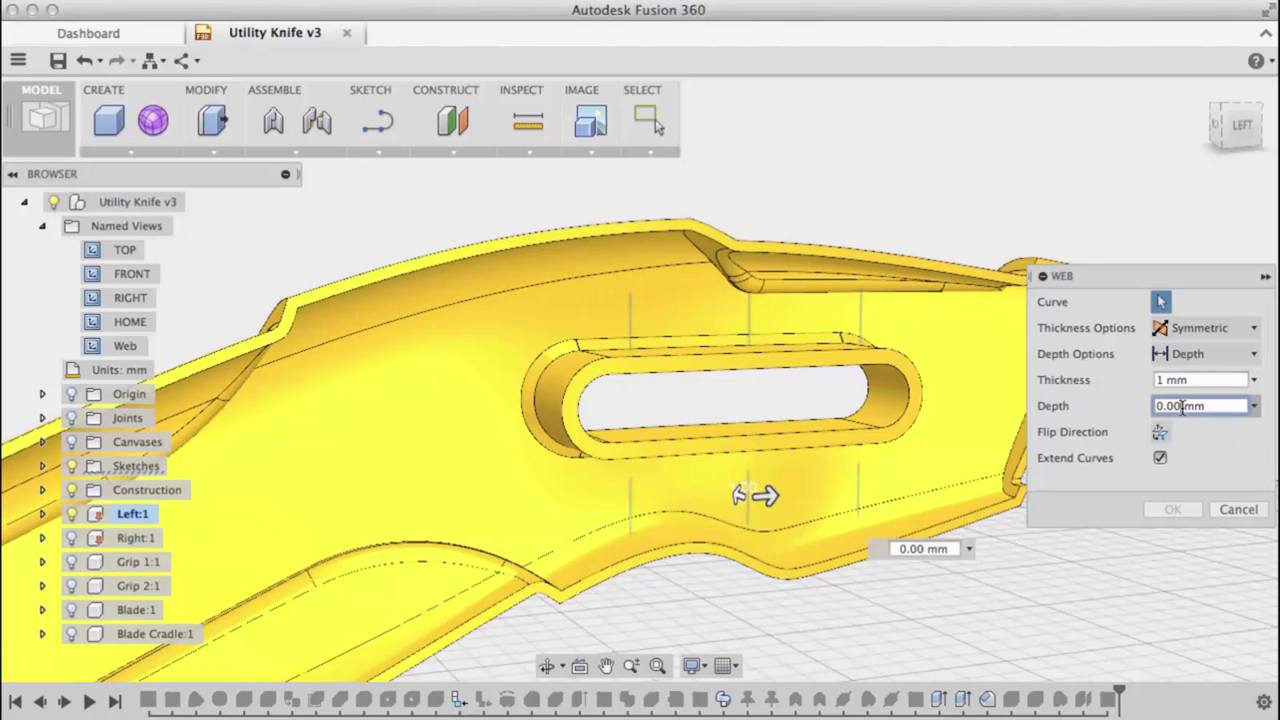
type("2")
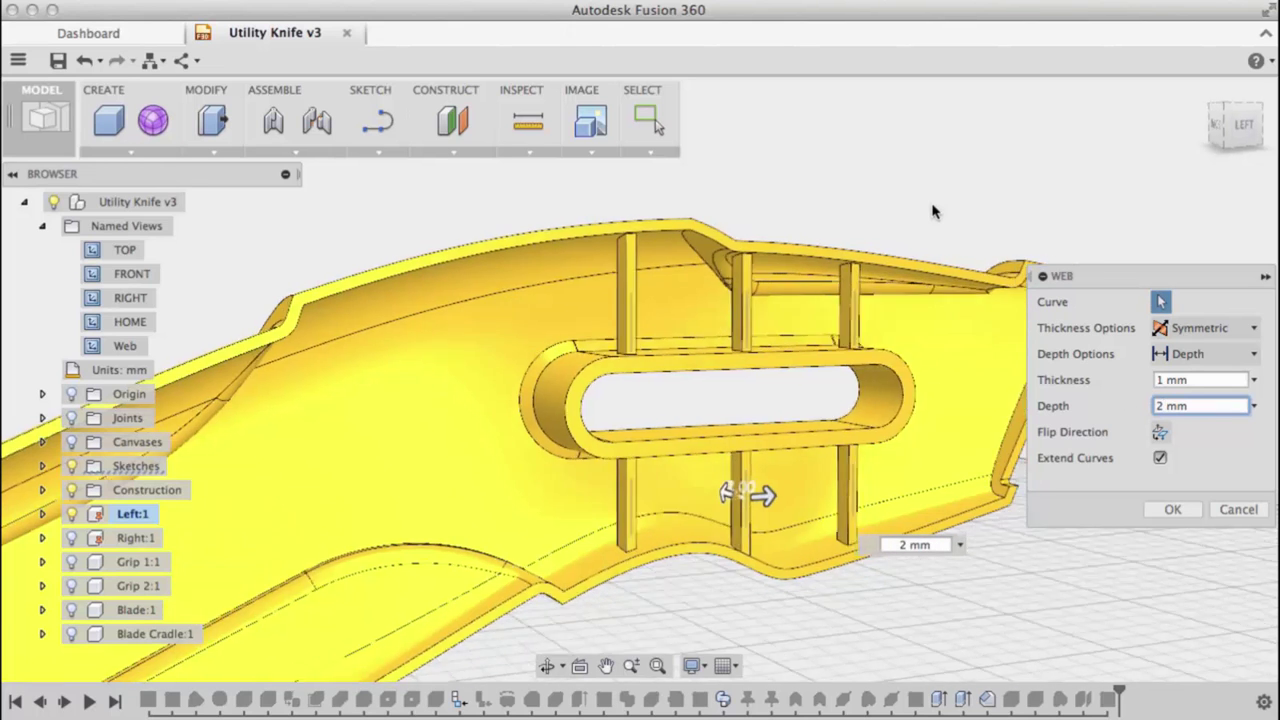
scroll(932, 211, "right", 10, "shift")
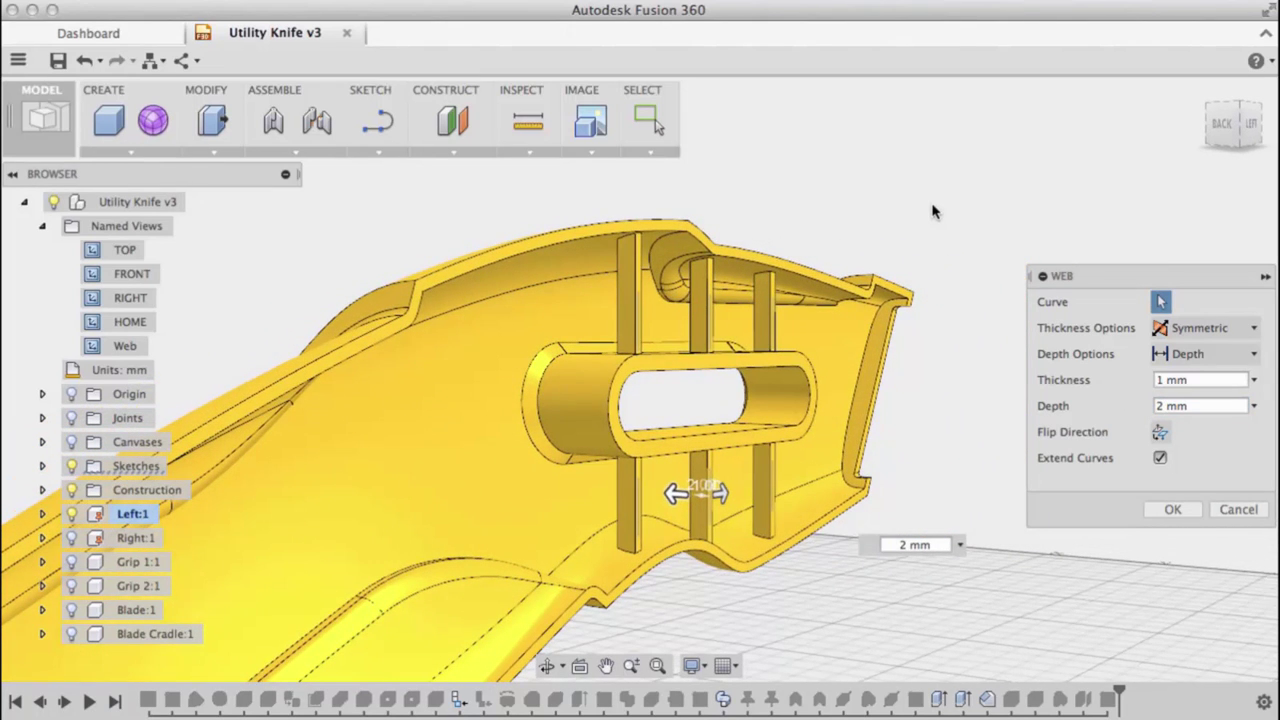
scroll(932, 211, "left", 10, "shift")
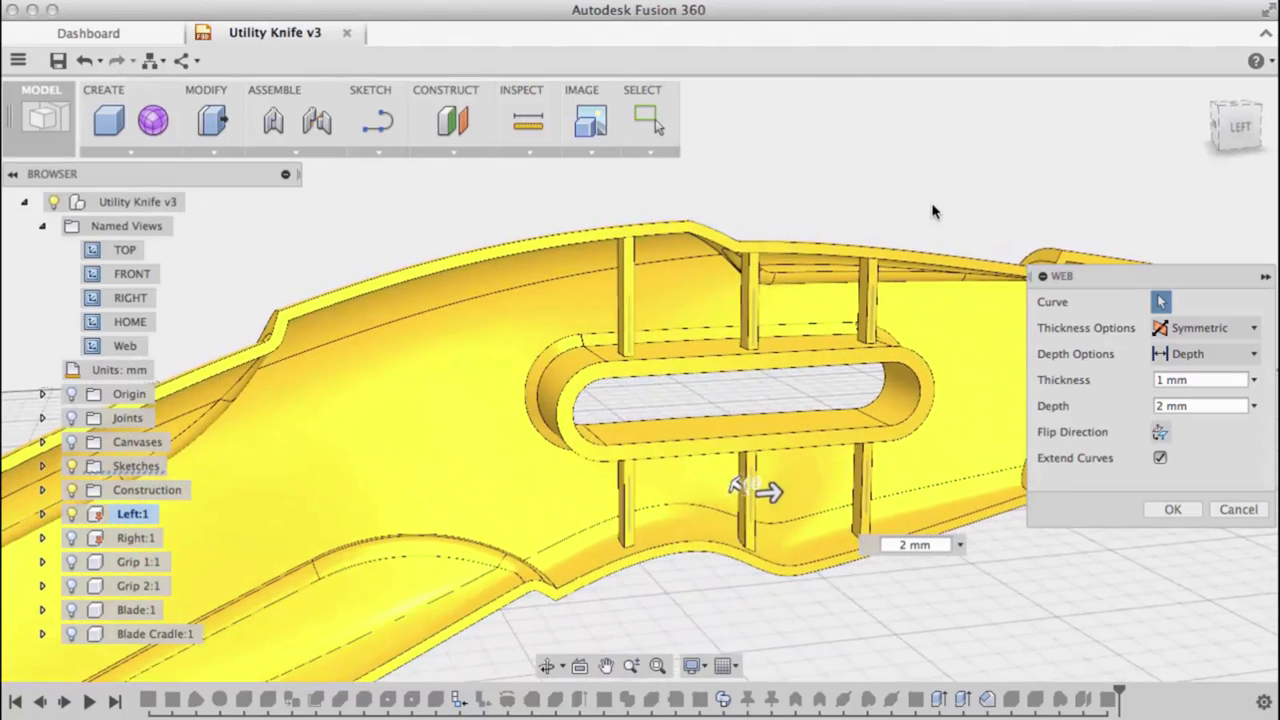
scroll(932, 211, "left", 2, "shift")
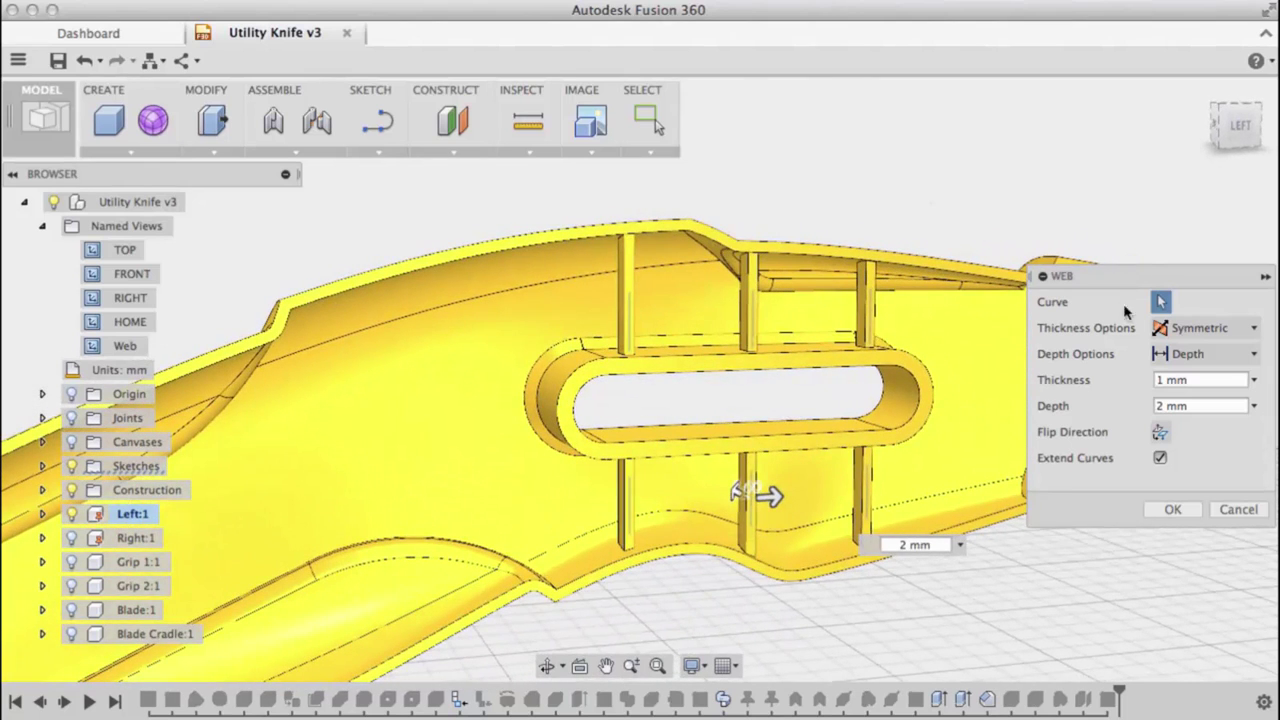
left_click(1168, 354)
Set the rib depth to To Next with Extend Curves on, and confirm the Web
left_click(1178, 381)
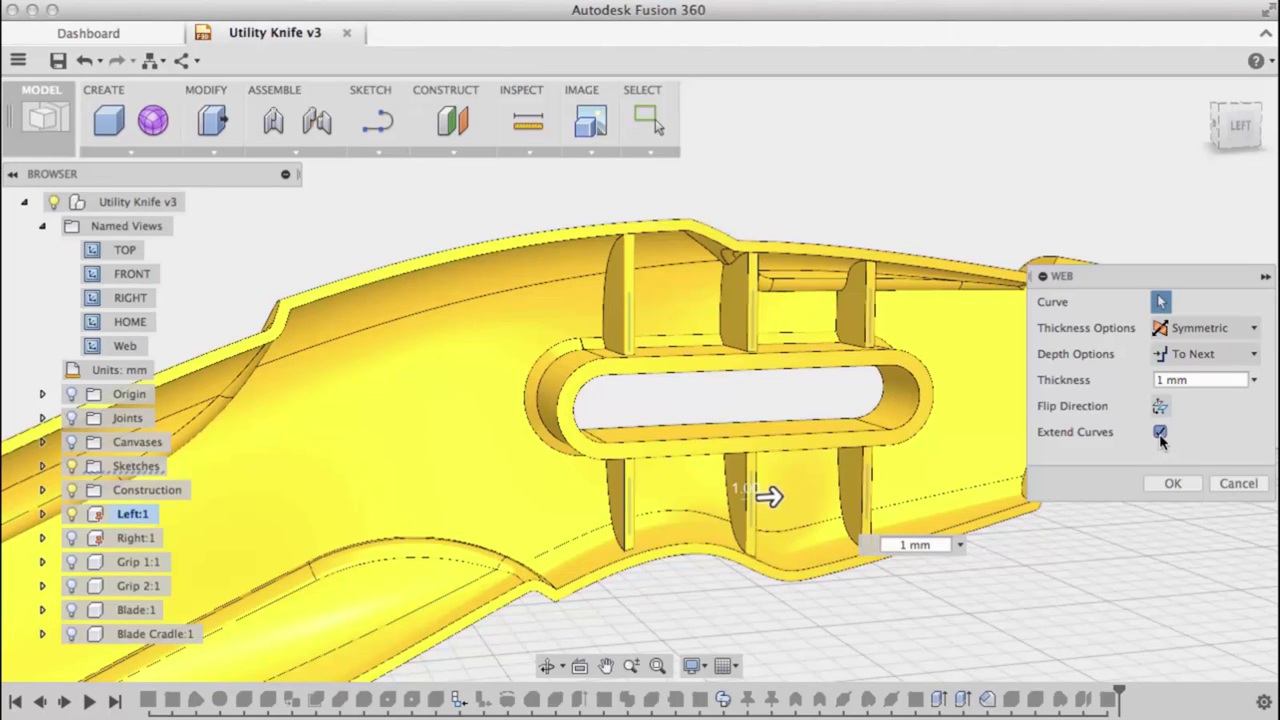
left_click(1160, 432)
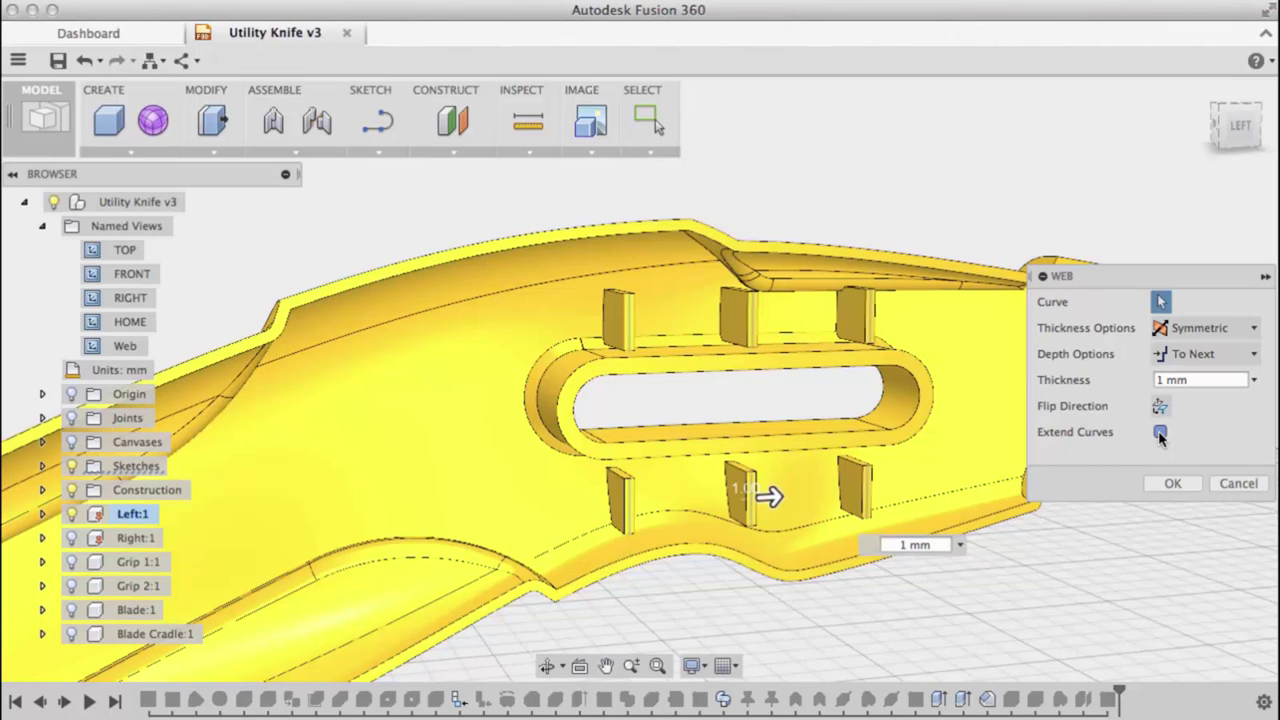
left_click(1160, 433)
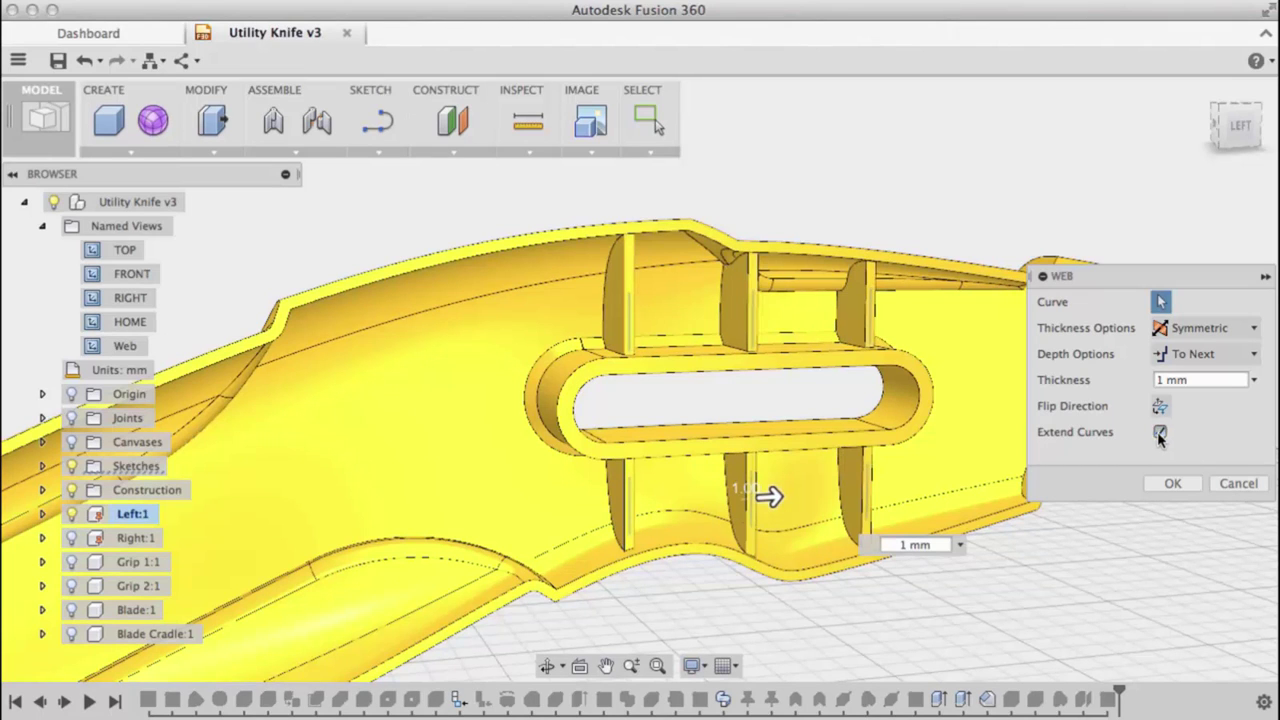
left_click(1168, 484)
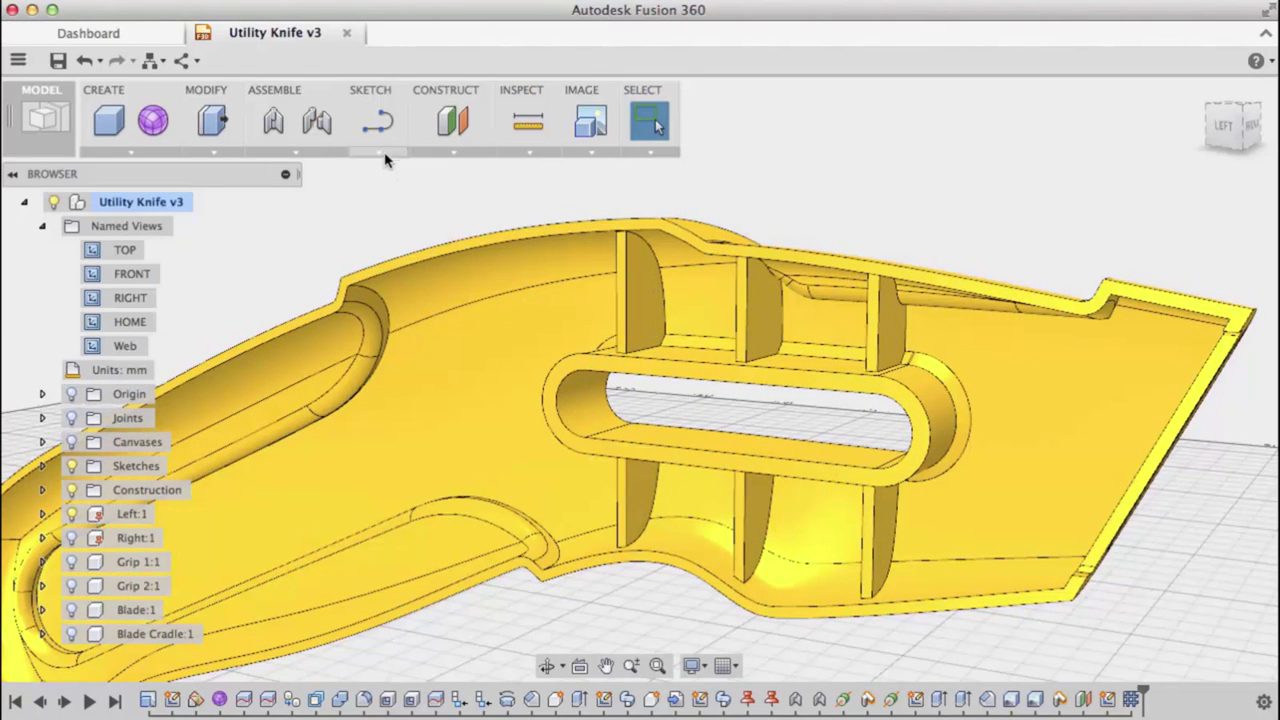
Project the slot's right end arc into a new sketch on Plane3
left_click(380, 152)
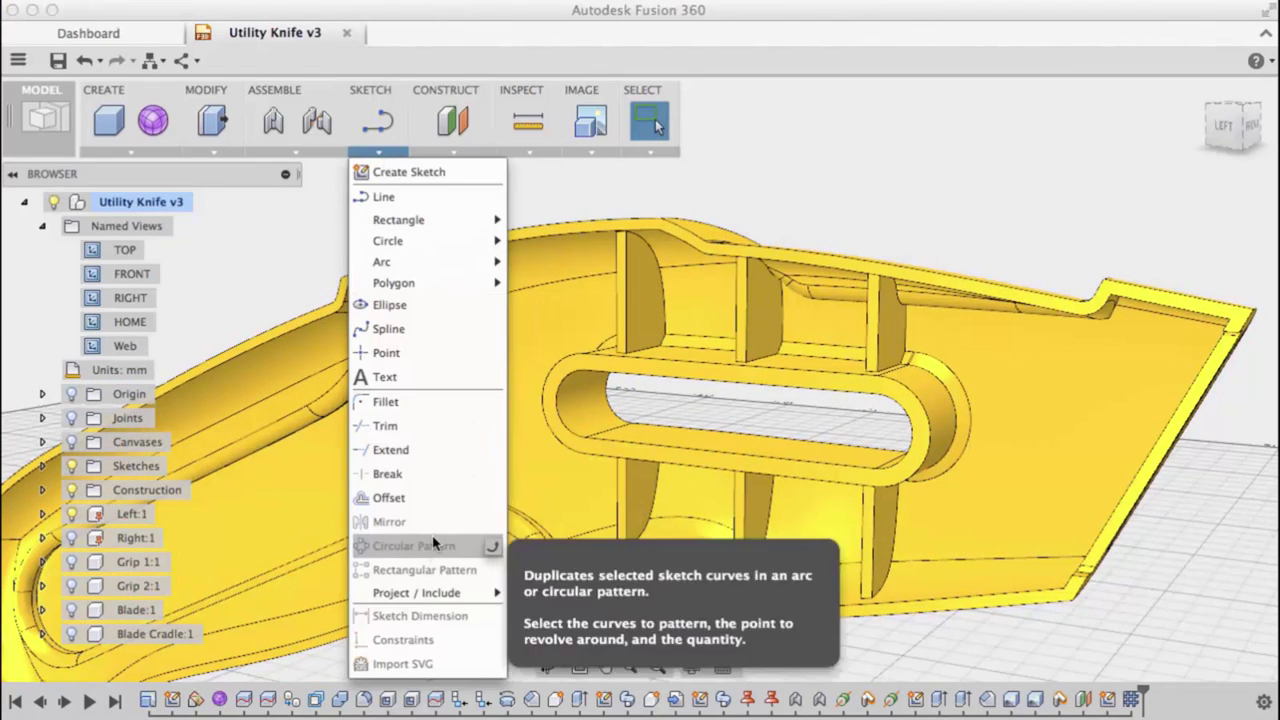
mouse_move(433, 596)
left_click(528, 597)
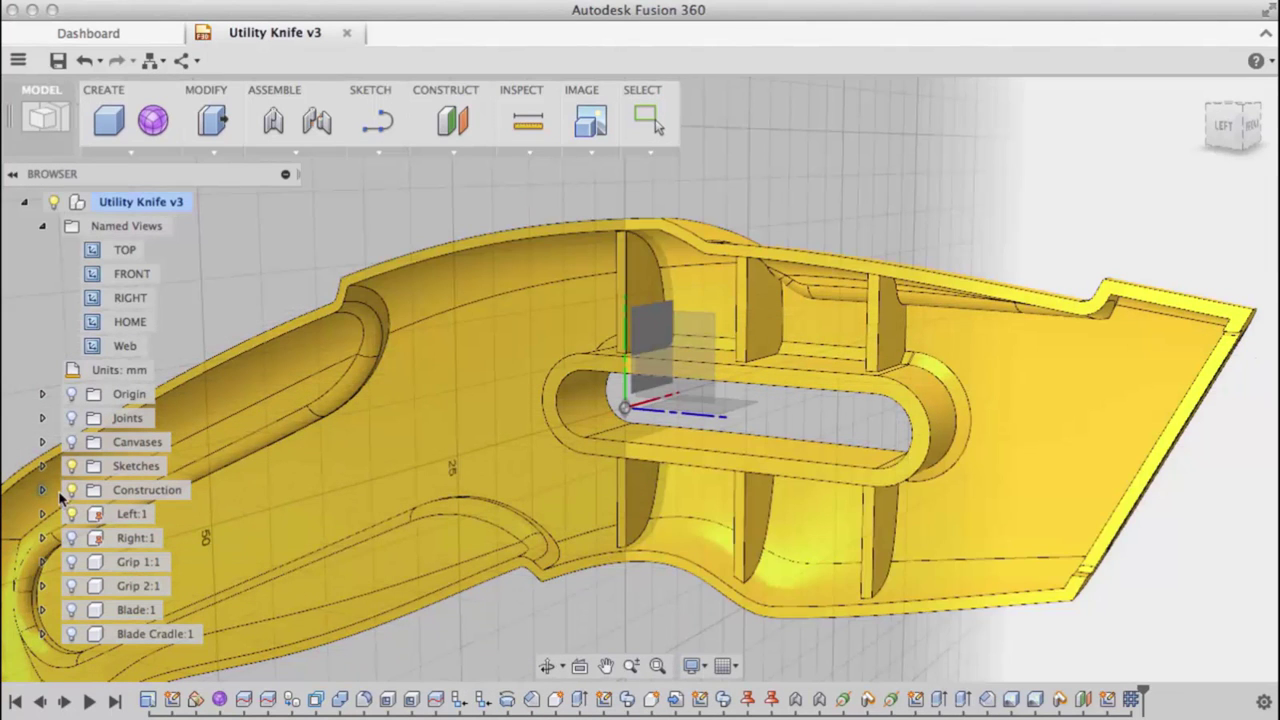
left_click(44, 490)
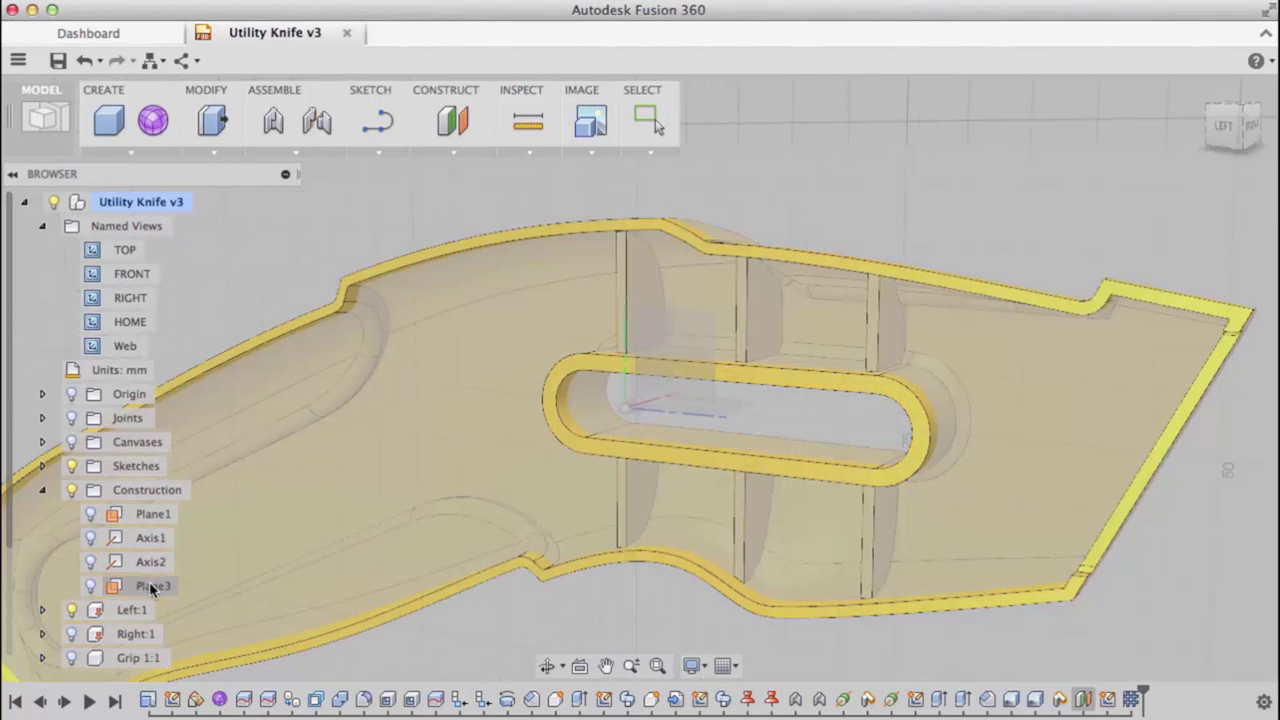
left_click(149, 585)
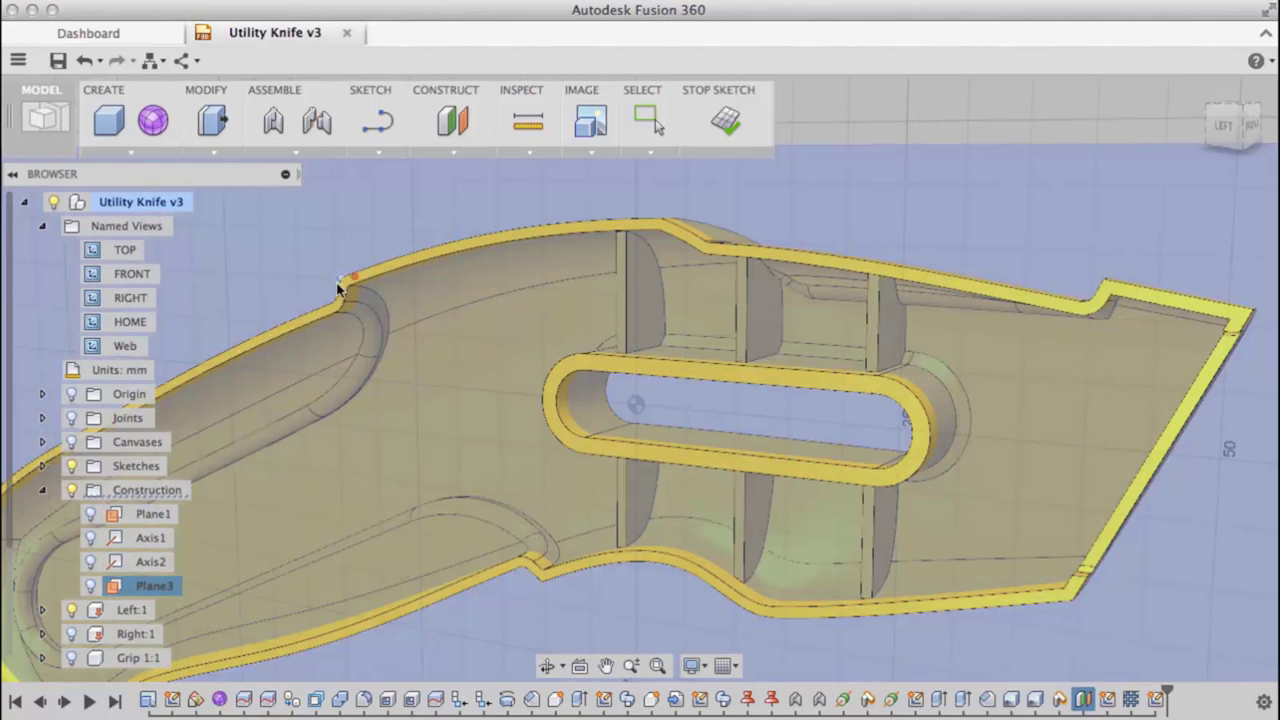
left_click(910, 392)
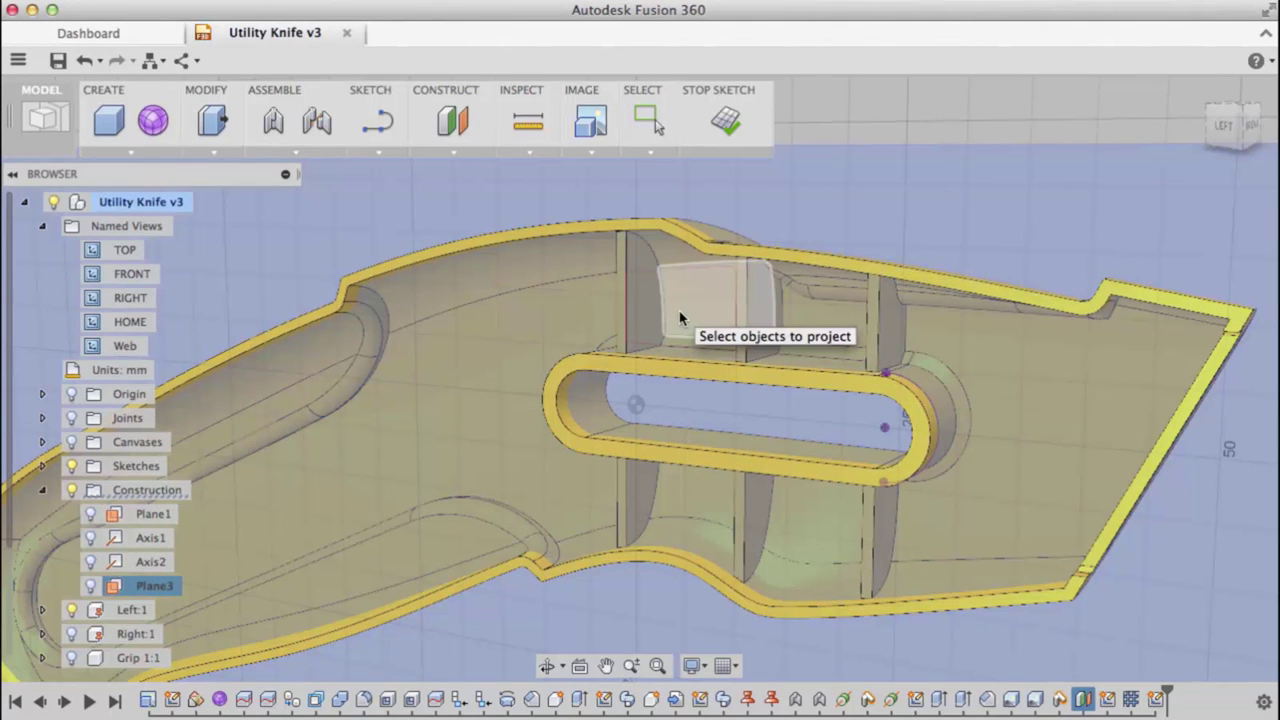
Offset the projected slot-end arc outward by 3 mm
left_click(390, 153)
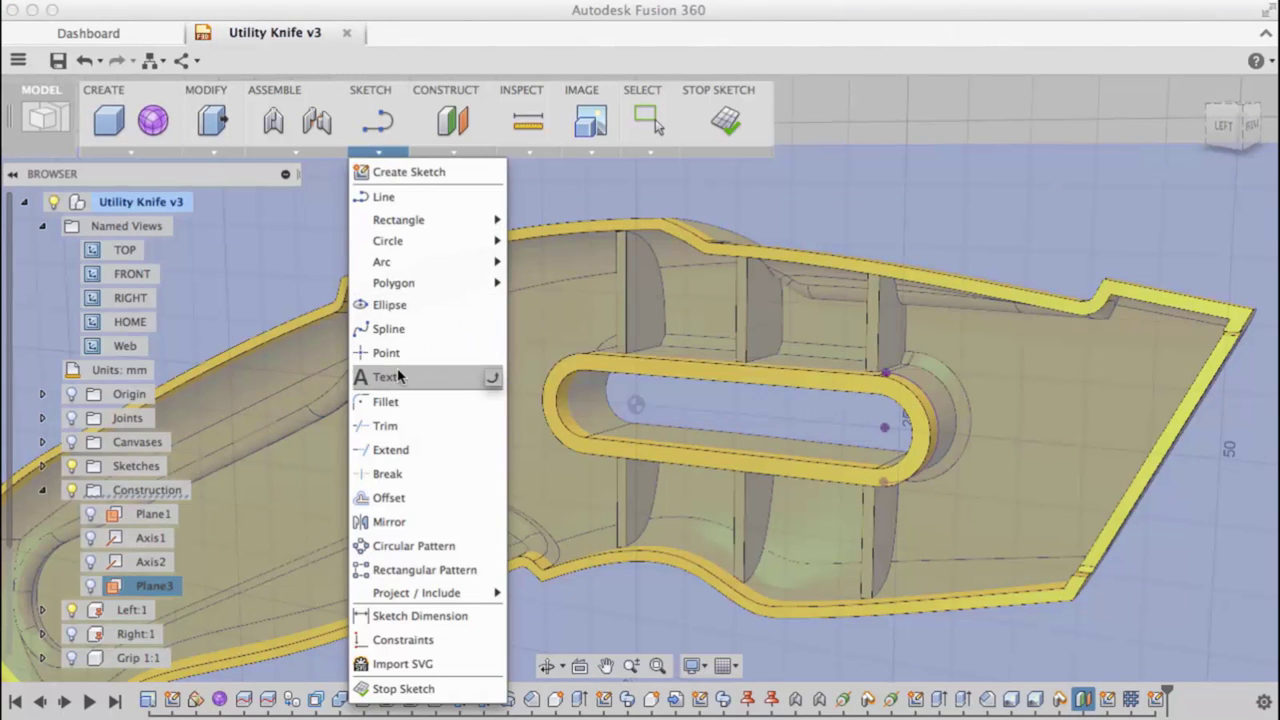
left_click(388, 497)
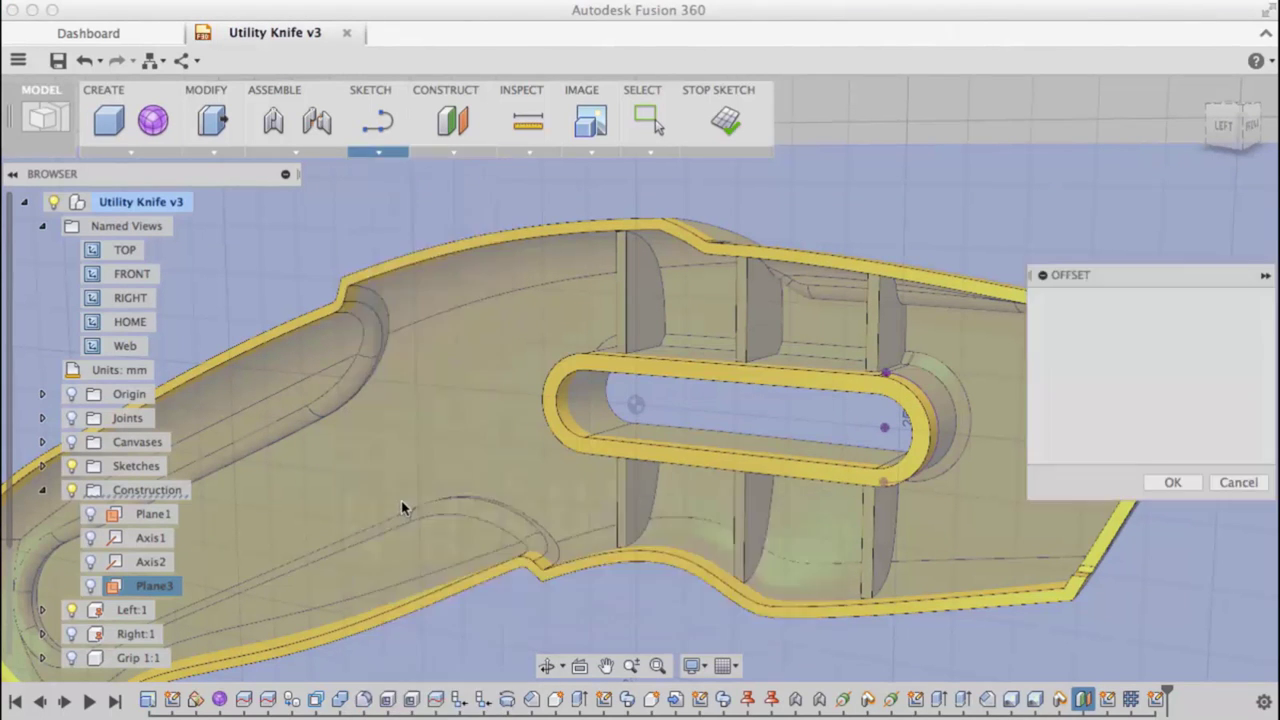
left_click(920, 393)
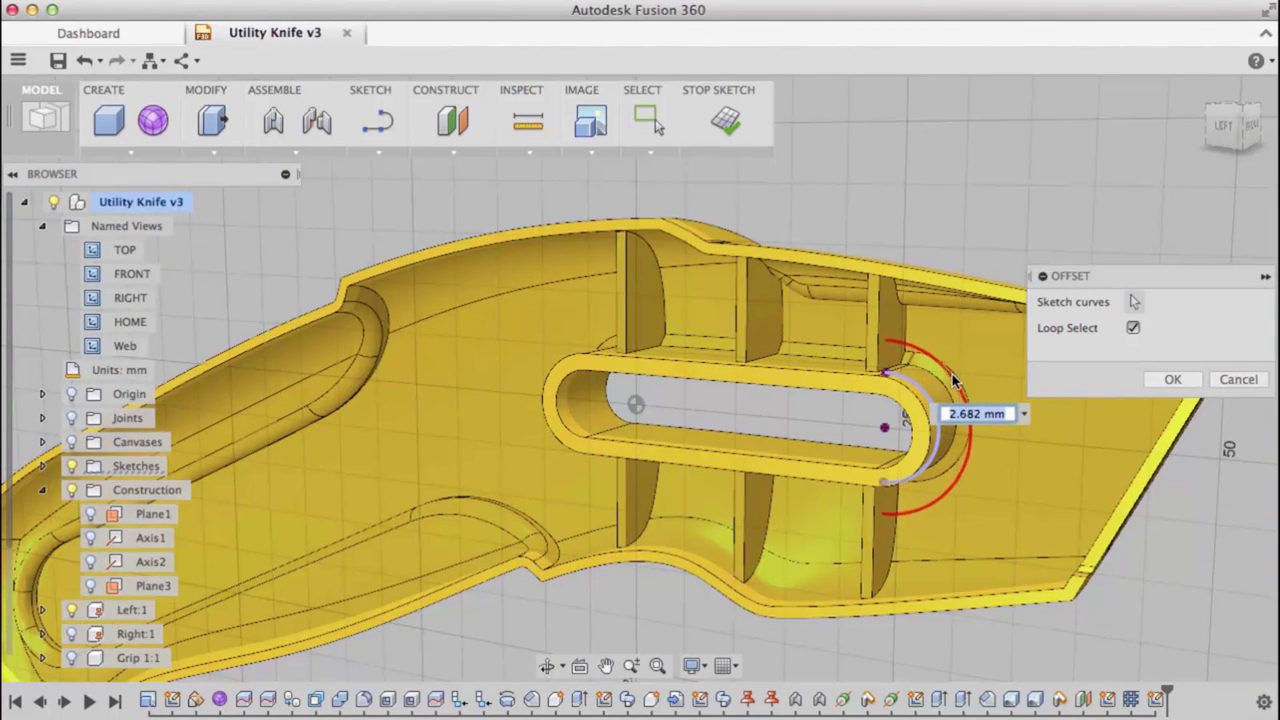
type("3")
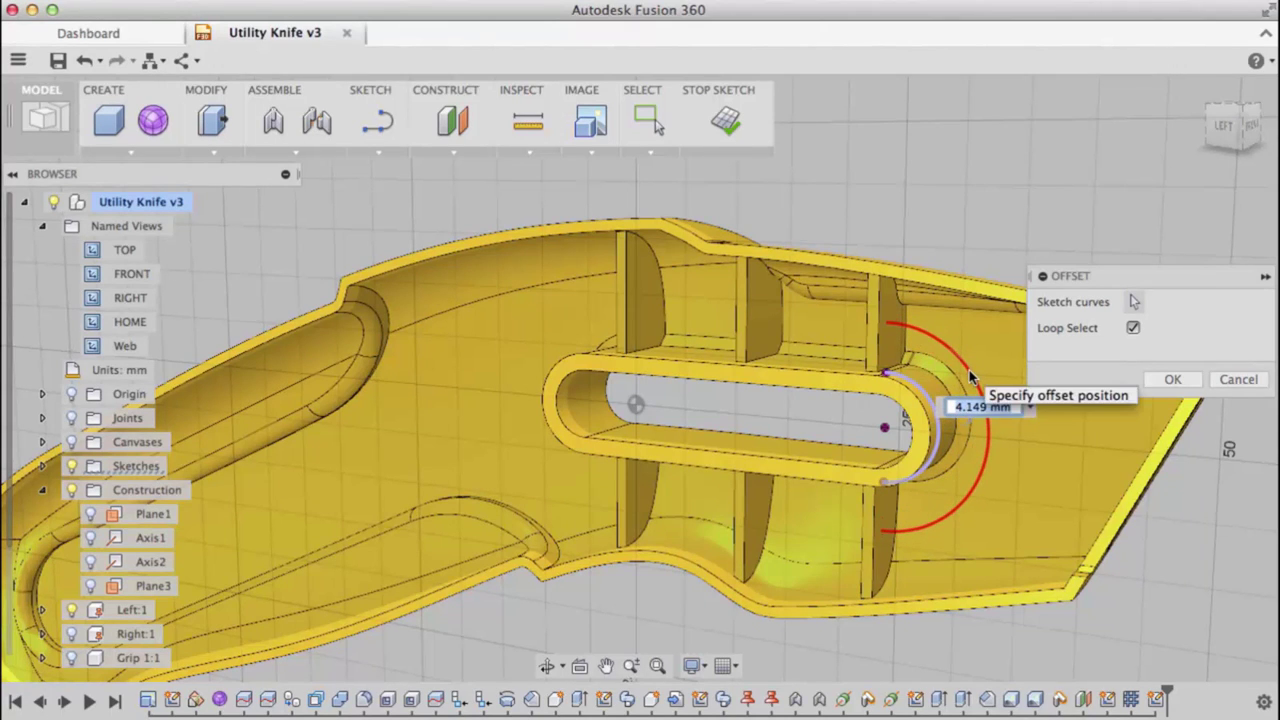
type("3")
key("Return")
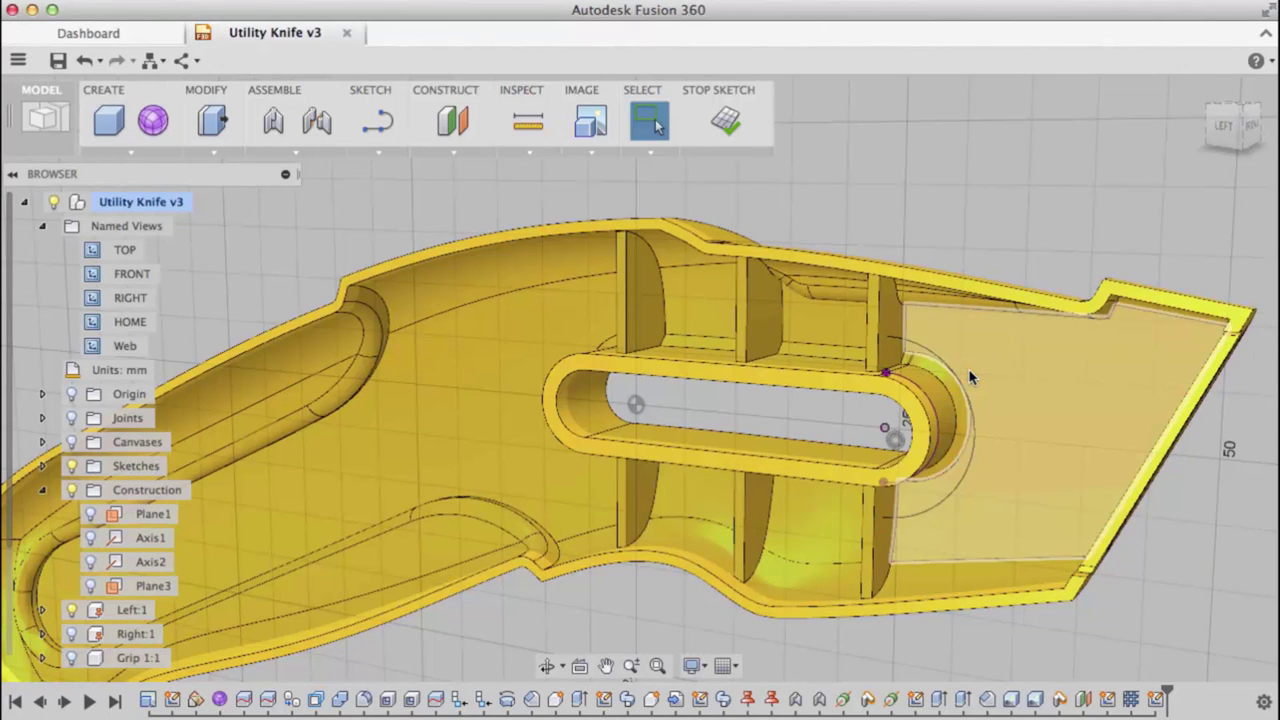
Finish the sketch and create a 1 mm thick Web rib along the offset arc by the slot's right end
left_click(728, 124)
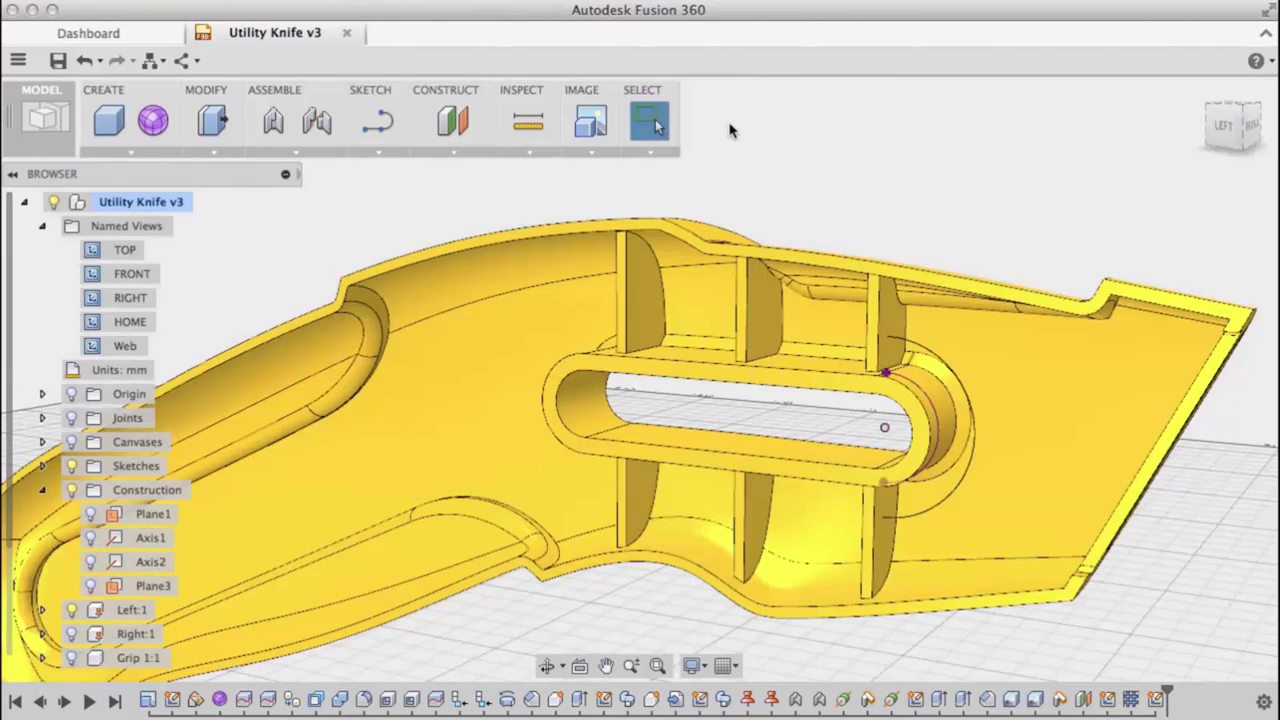
left_click(149, 148)
left_click(148, 364)
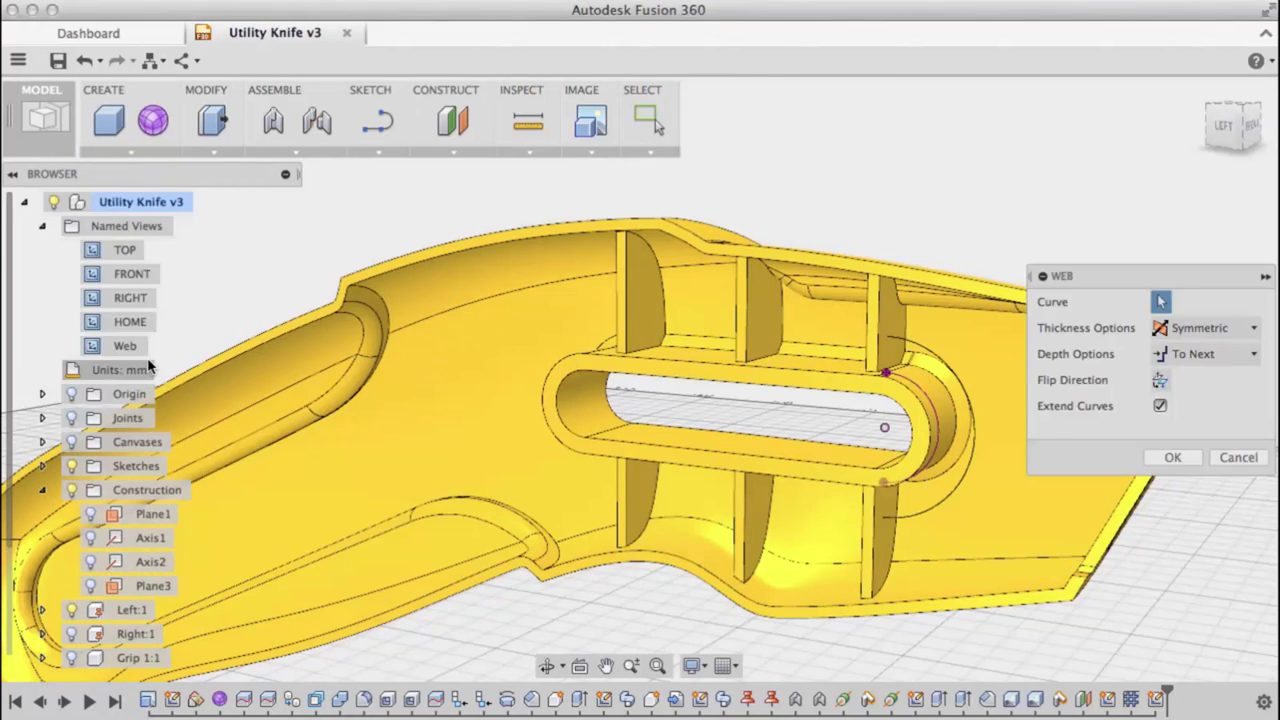
left_click(904, 345)
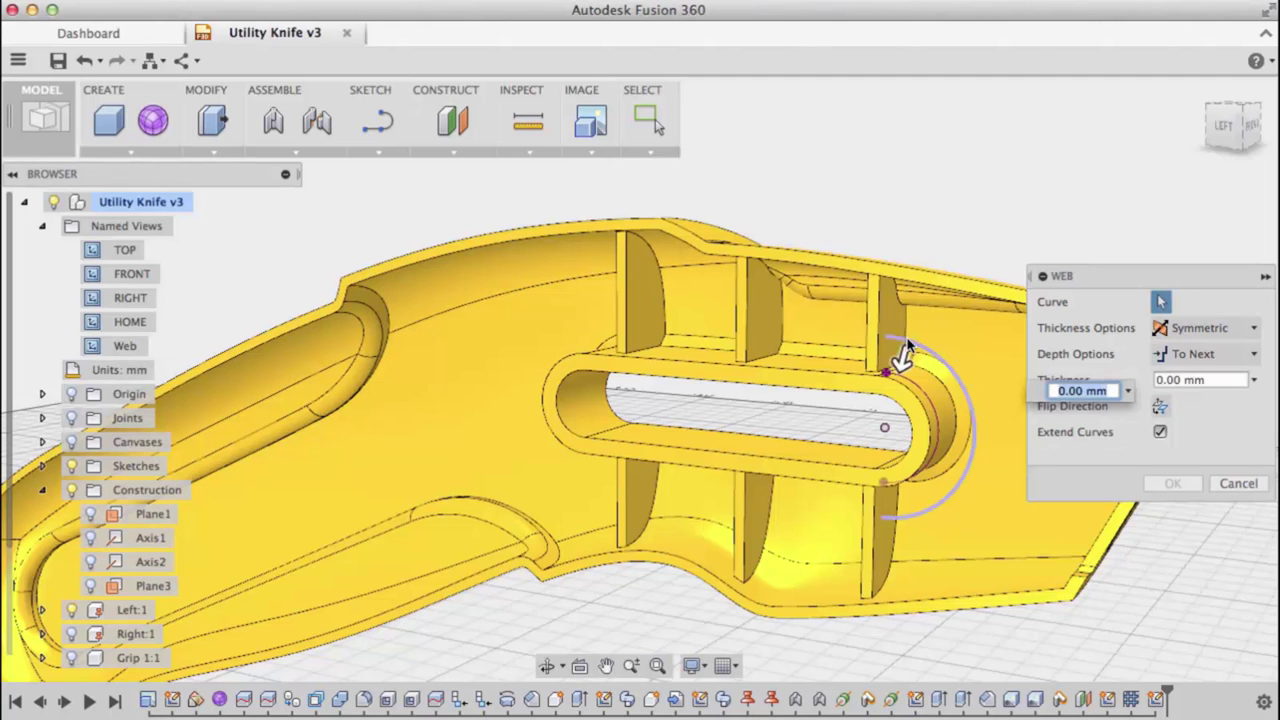
type("1")
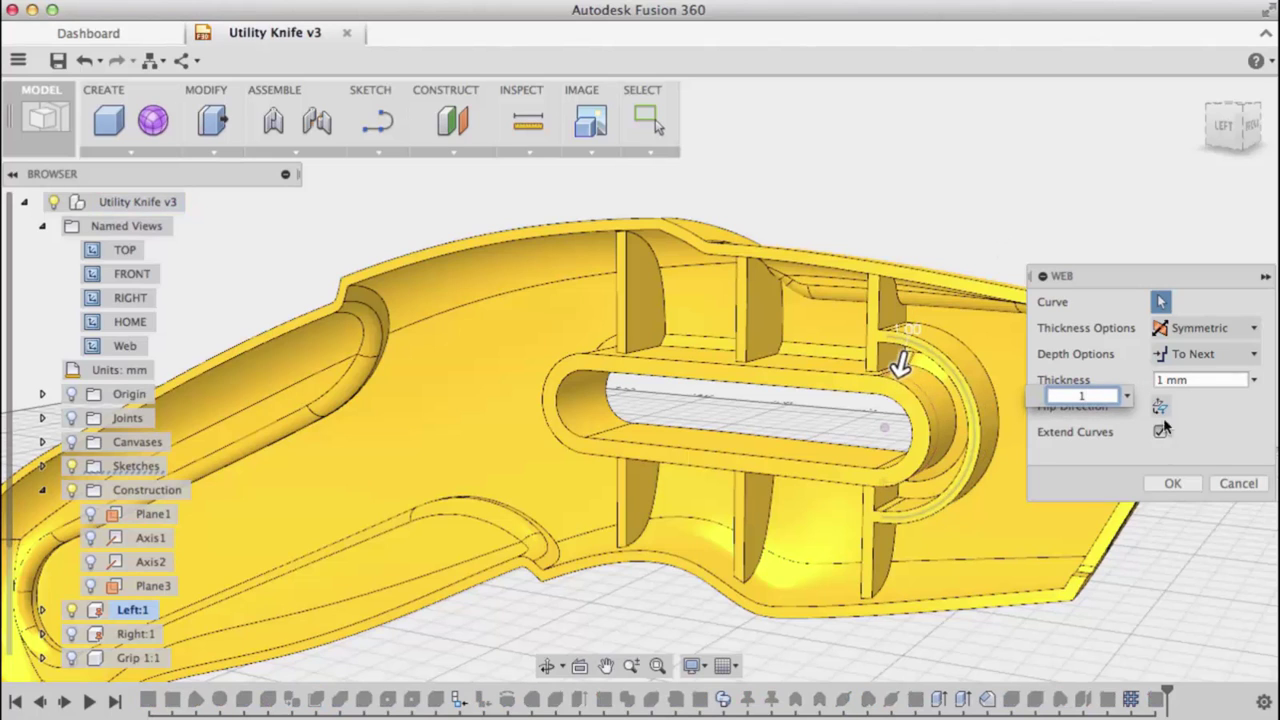
left_click(1168, 485)
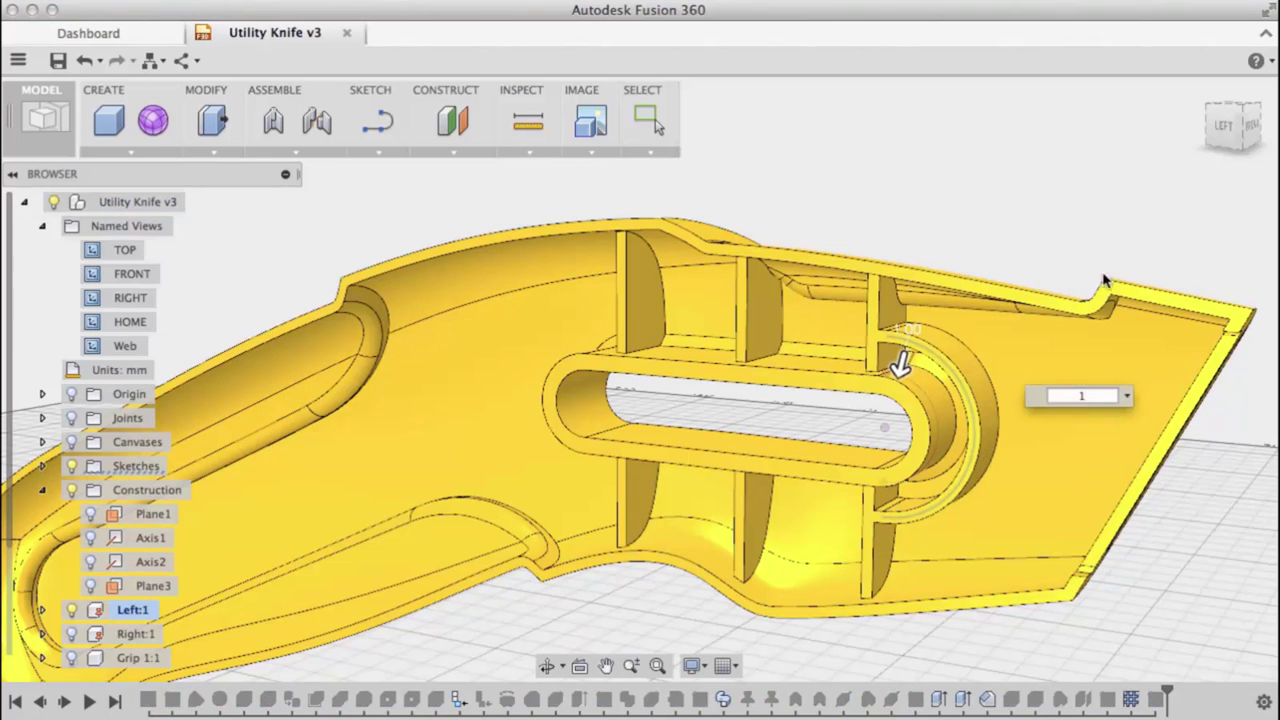